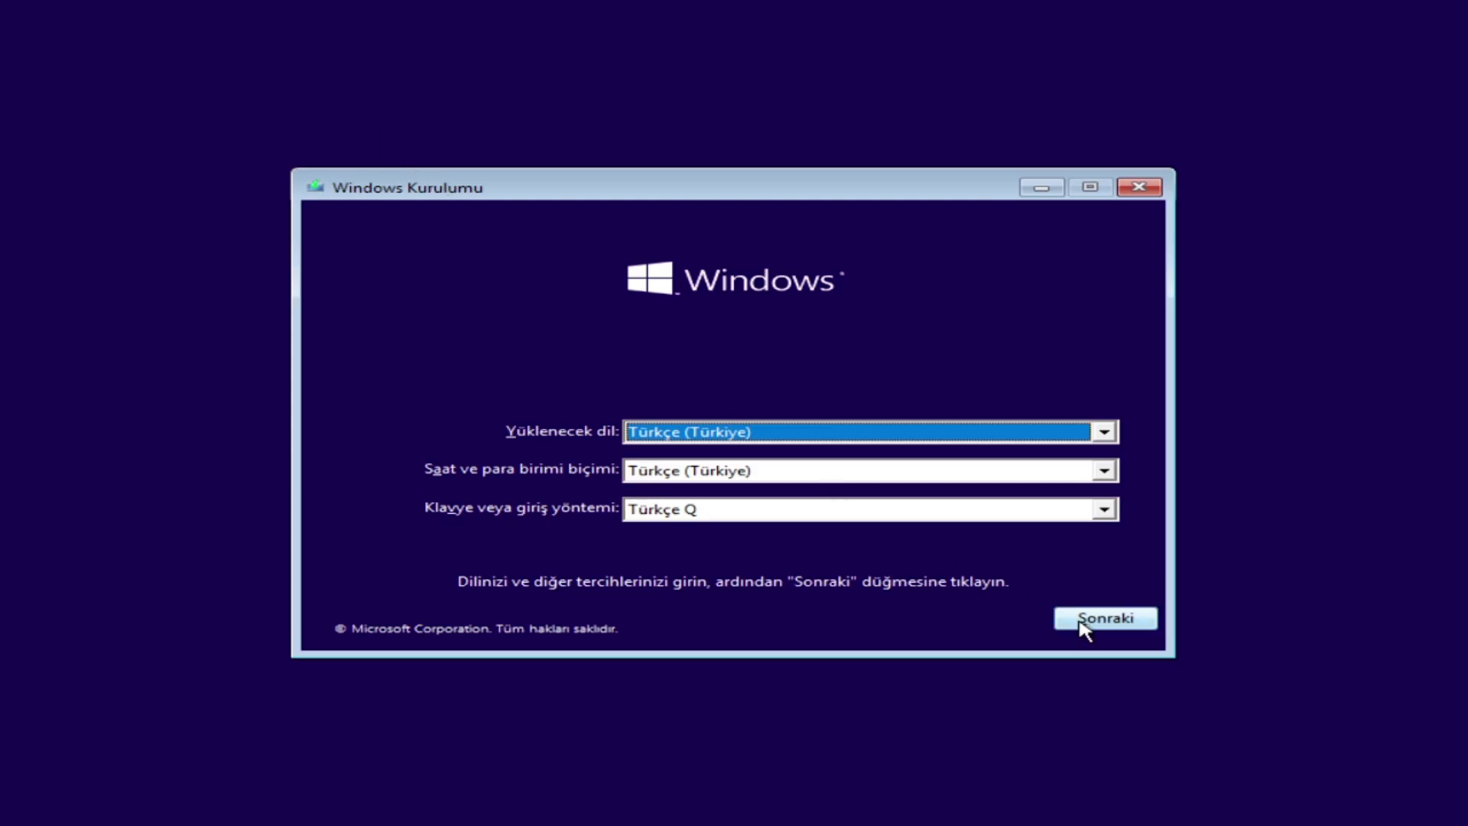
Step: Start the Windows installation with the Turkish language and keyboard options, skipping the product key and accepting the license terms
{"action": "left_click", "coordinate": [1090, 620]}
{"action": "left_click", "coordinate": [748, 430]}
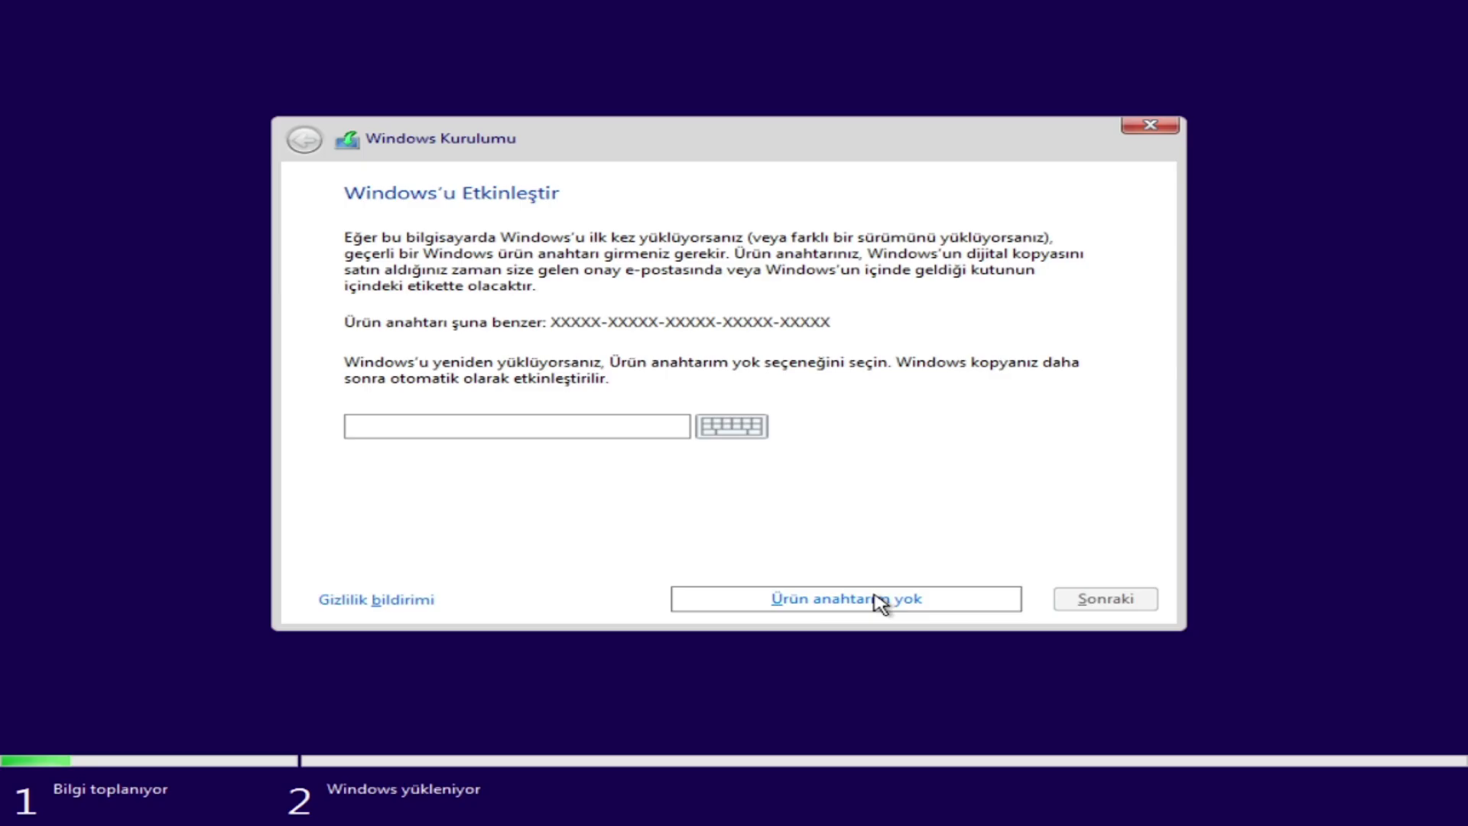
{"action": "left_click", "coordinate": [879, 599]}
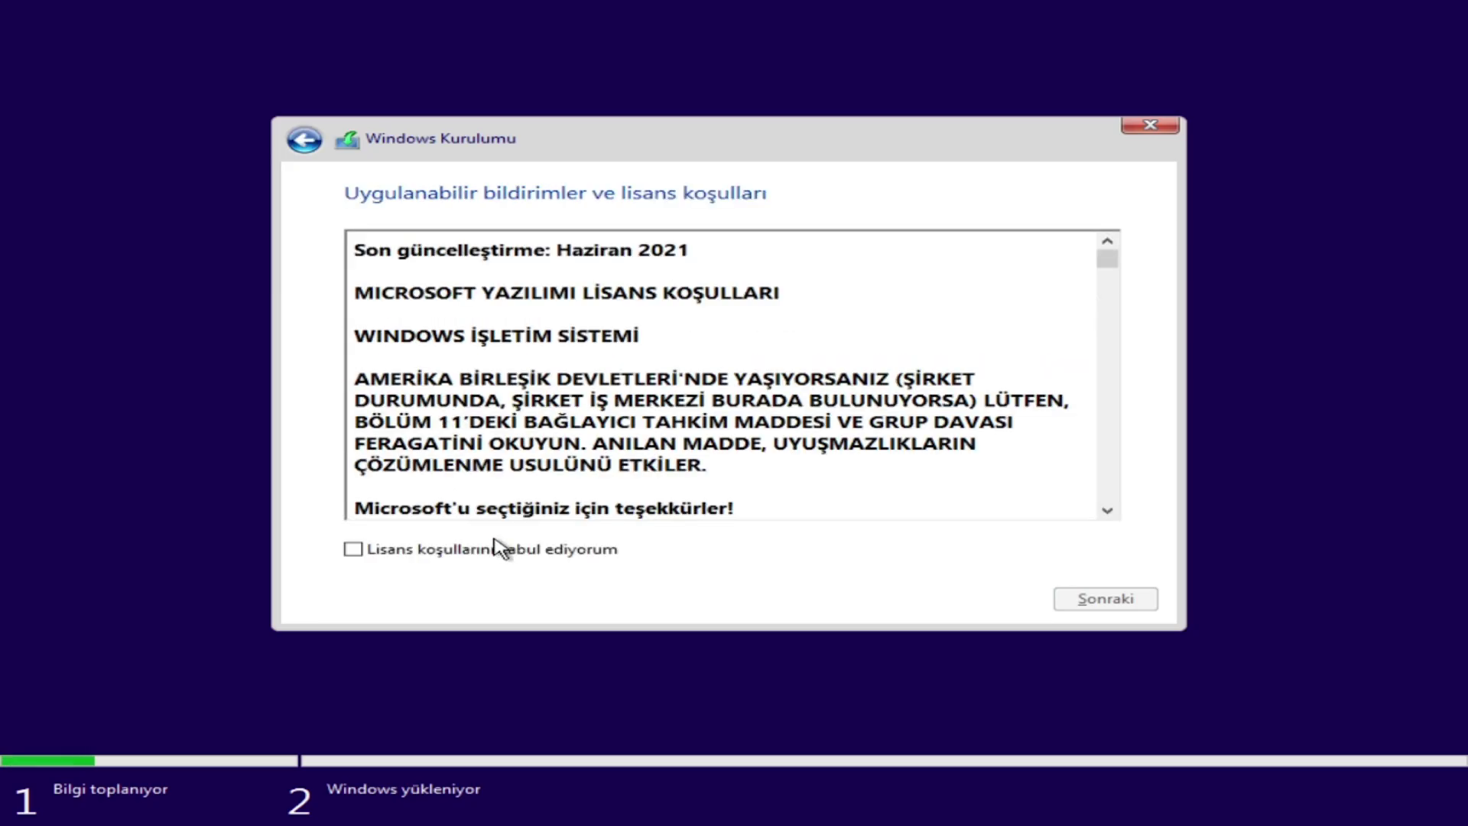
{"action": "left_click", "coordinate": [501, 548]}
{"action": "left_click", "coordinate": [1081, 604]}
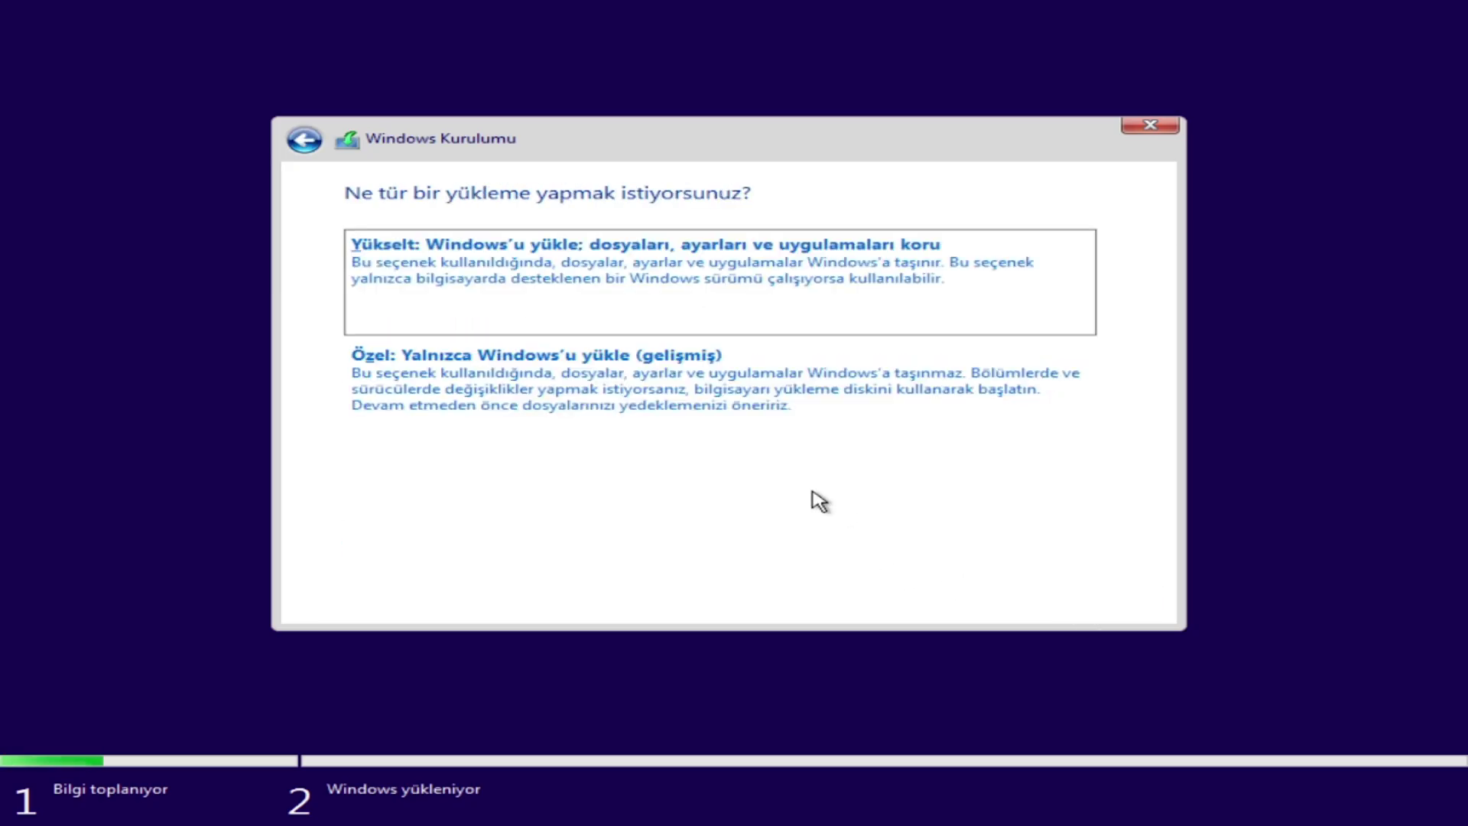
Step: Choose a custom installation of Windows on the unallocated 60.0 GB space of drive 0 and restart once the files are installed
{"action": "left_click", "coordinate": [730, 425]}
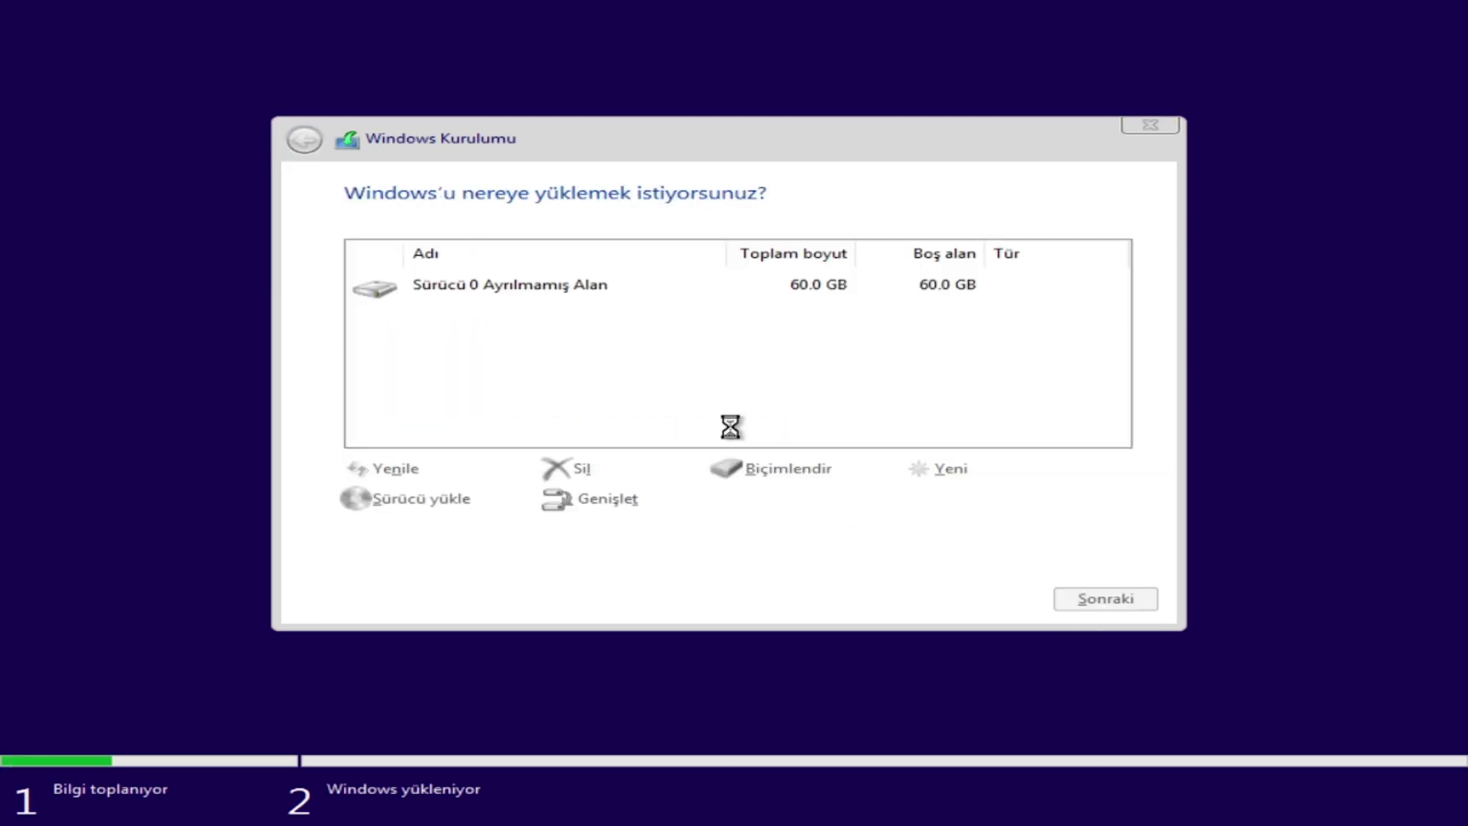
{"action": "left_click", "coordinate": [1085, 604]}
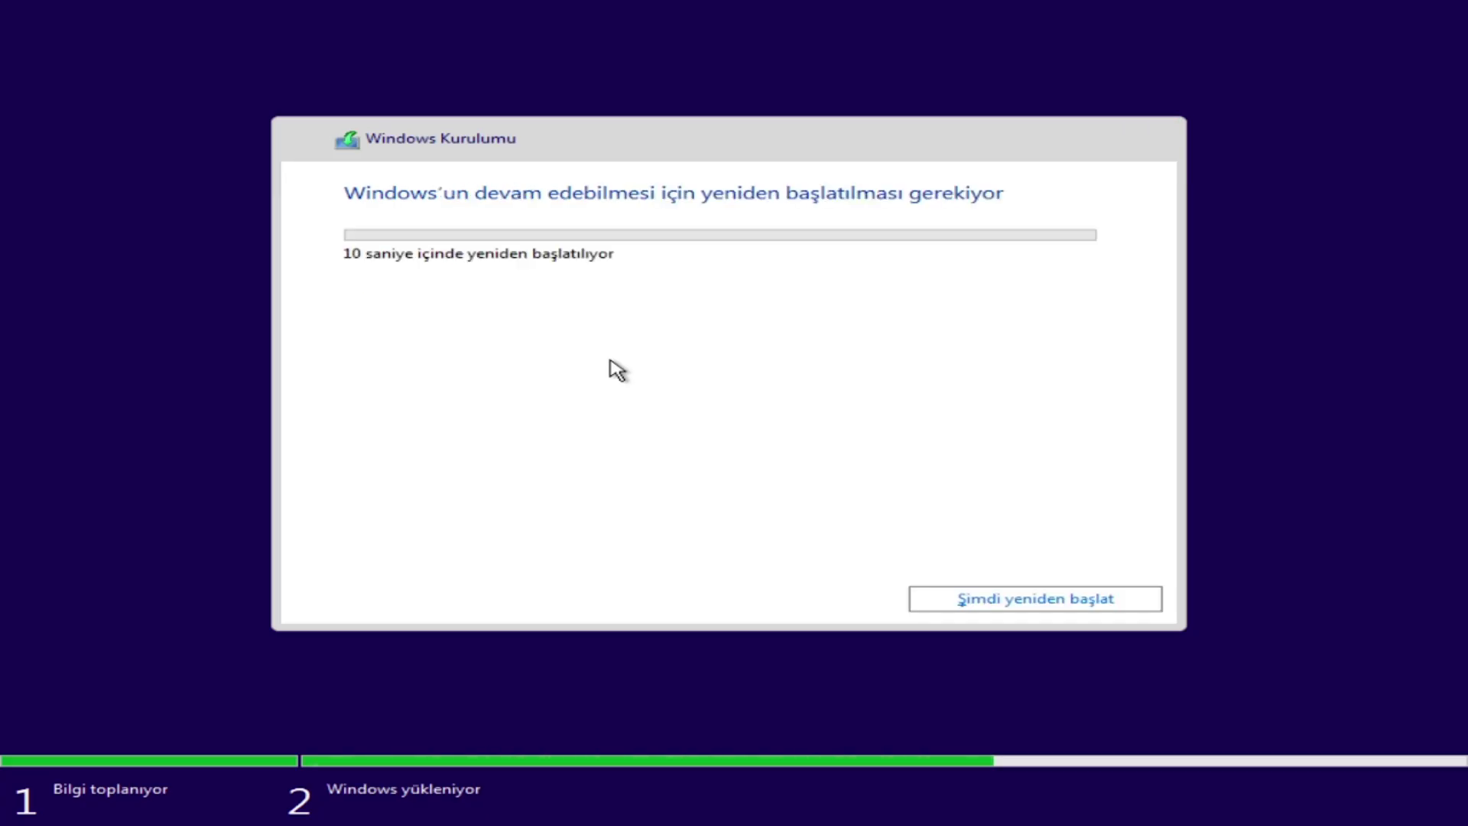
{"action": "left_click", "coordinate": [1027, 601]}
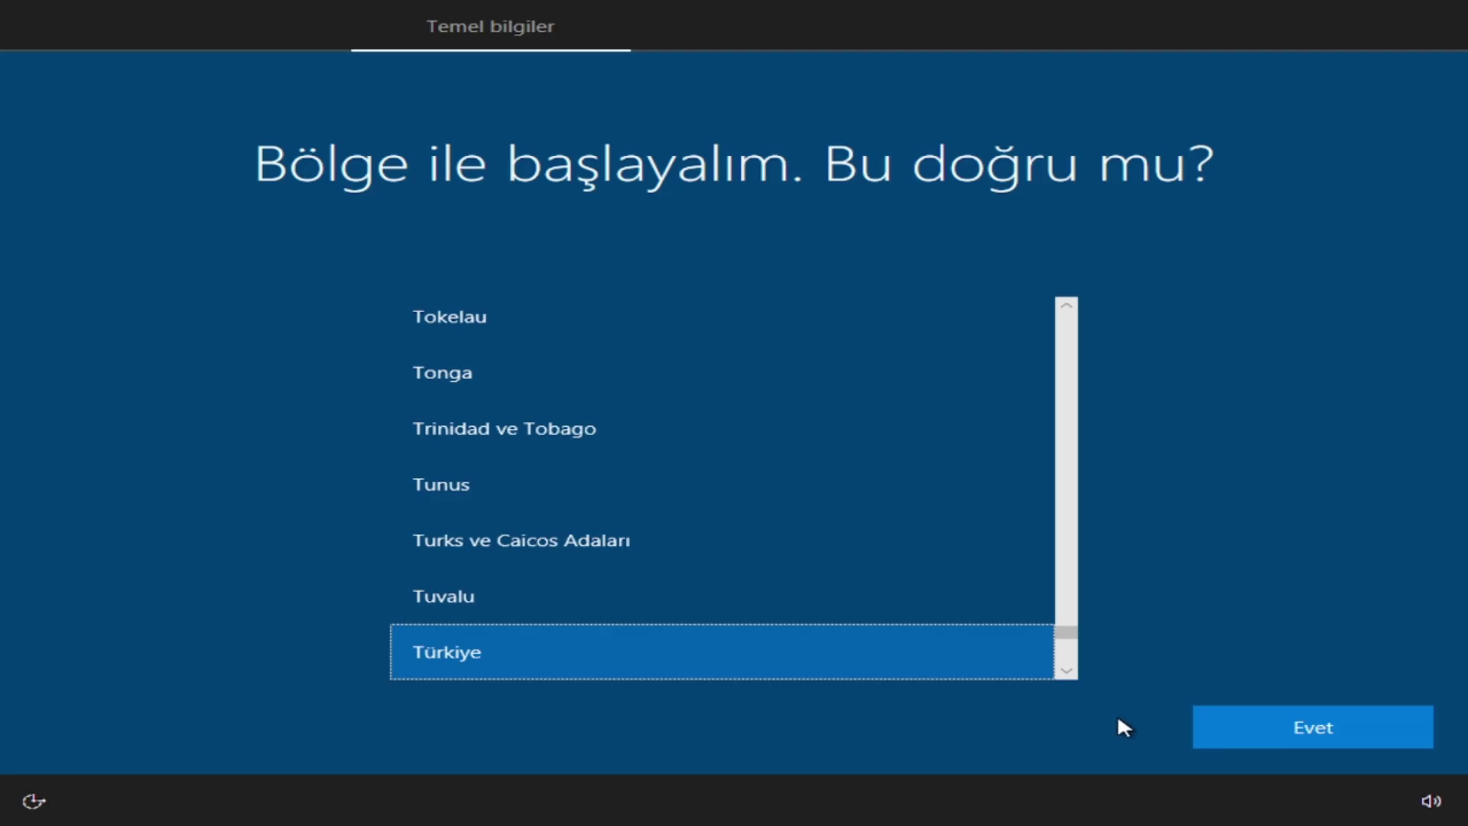
Step: Confirm Türkiye as the region and Türkçe Q as the keyboard layout, without adding a second layout
{"action": "left_click", "coordinate": [1282, 733]}
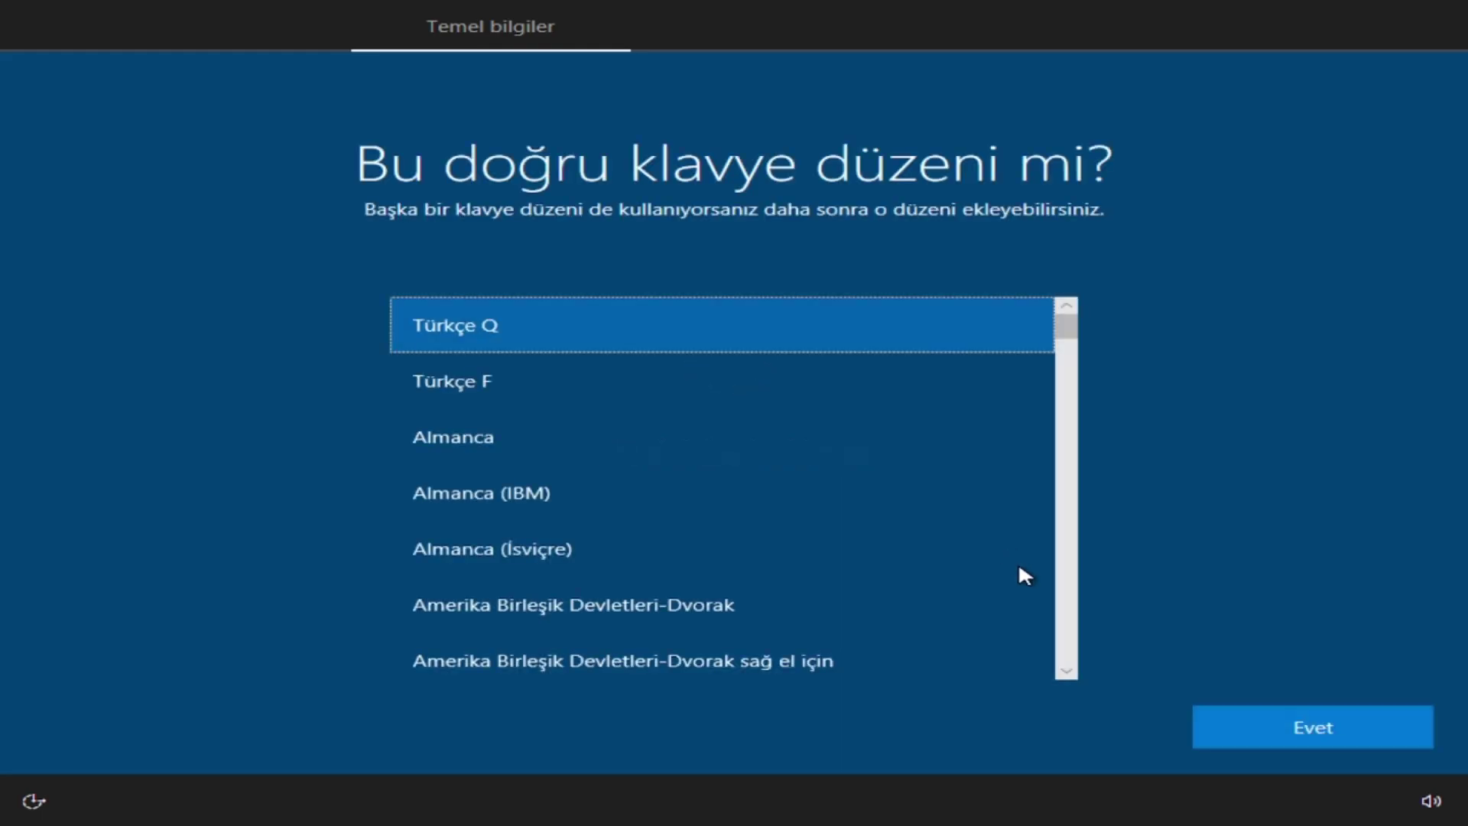
{"action": "left_click", "coordinate": [1353, 723]}
{"action": "left_click", "coordinate": [1367, 728]}
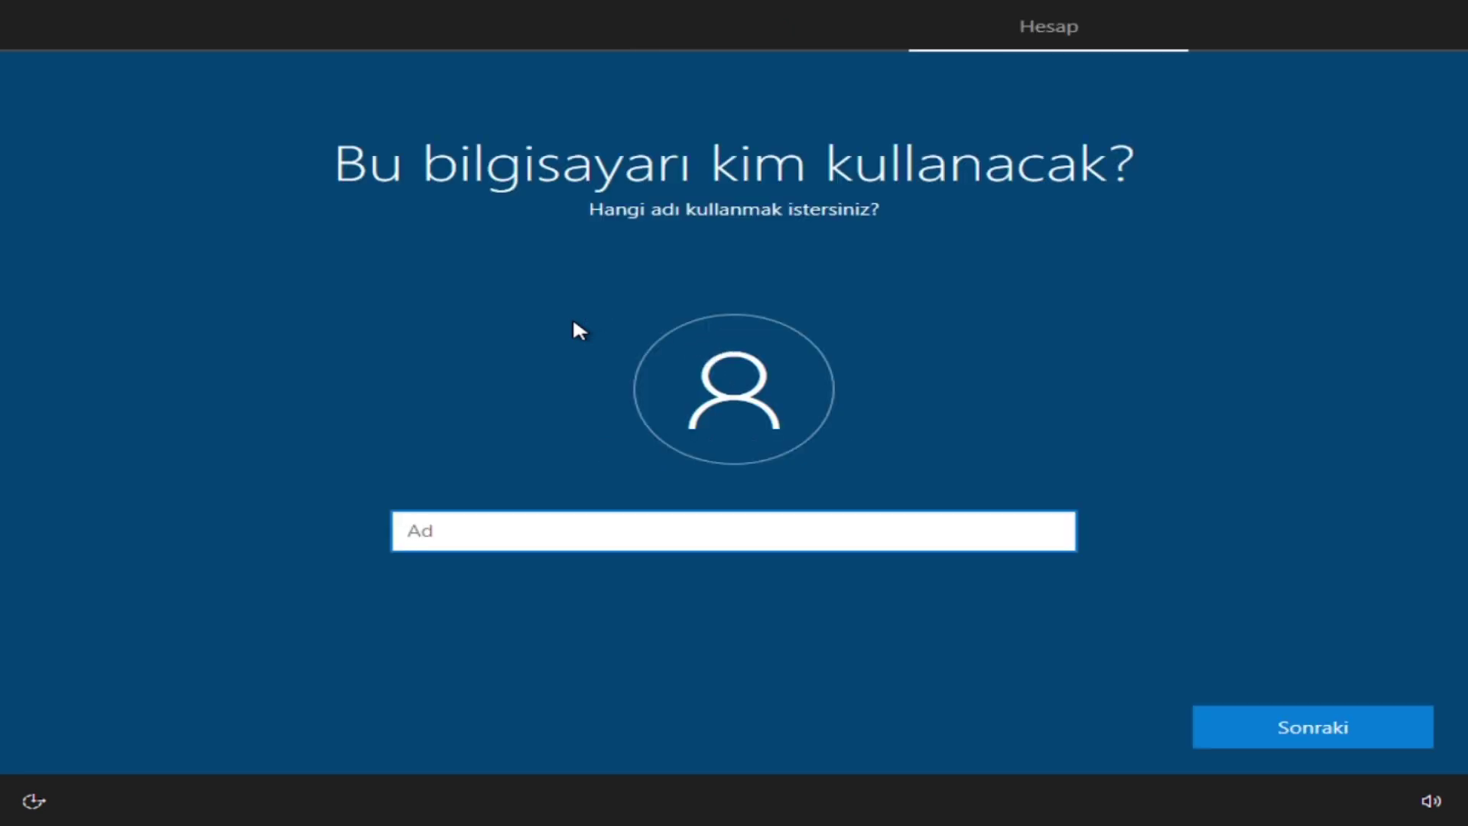
Step: Enter the user's name for the computer's account and continue to the password page
{"action": "type", "text": "bı71"}
{"action": "key", "text": "BackSpace"}
{"action": "key", "text": "BackSpace"}
{"action": "type", "text": "619"}
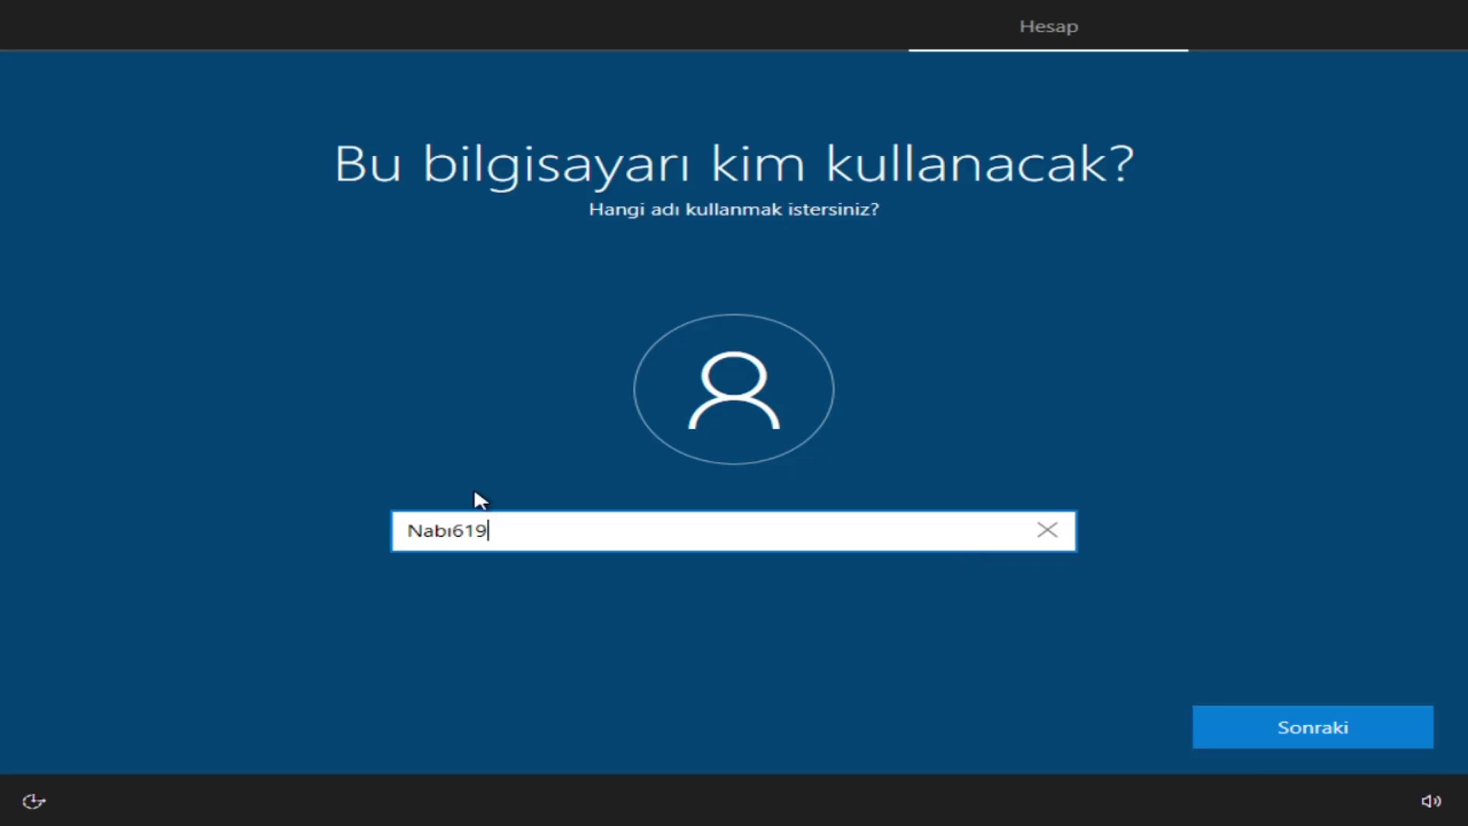
{"action": "left_click", "coordinate": [451, 530]}
{"action": "left_click", "coordinate": [560, 524]}
{"action": "left_click", "coordinate": [1294, 717]}
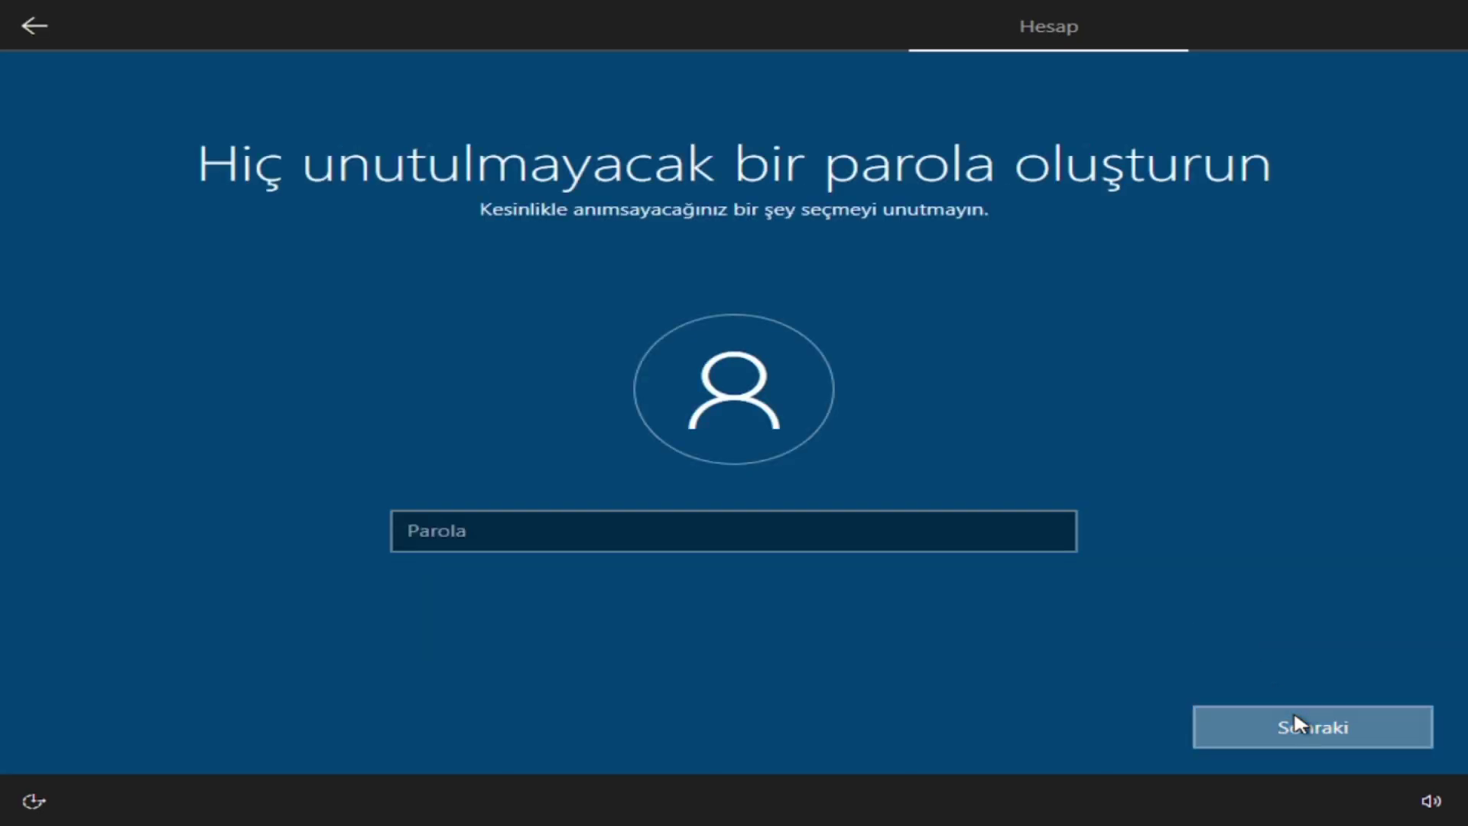
Step: Leave the account password blank and accept the default privacy settings
{"action": "left_click", "coordinate": [1295, 719]}
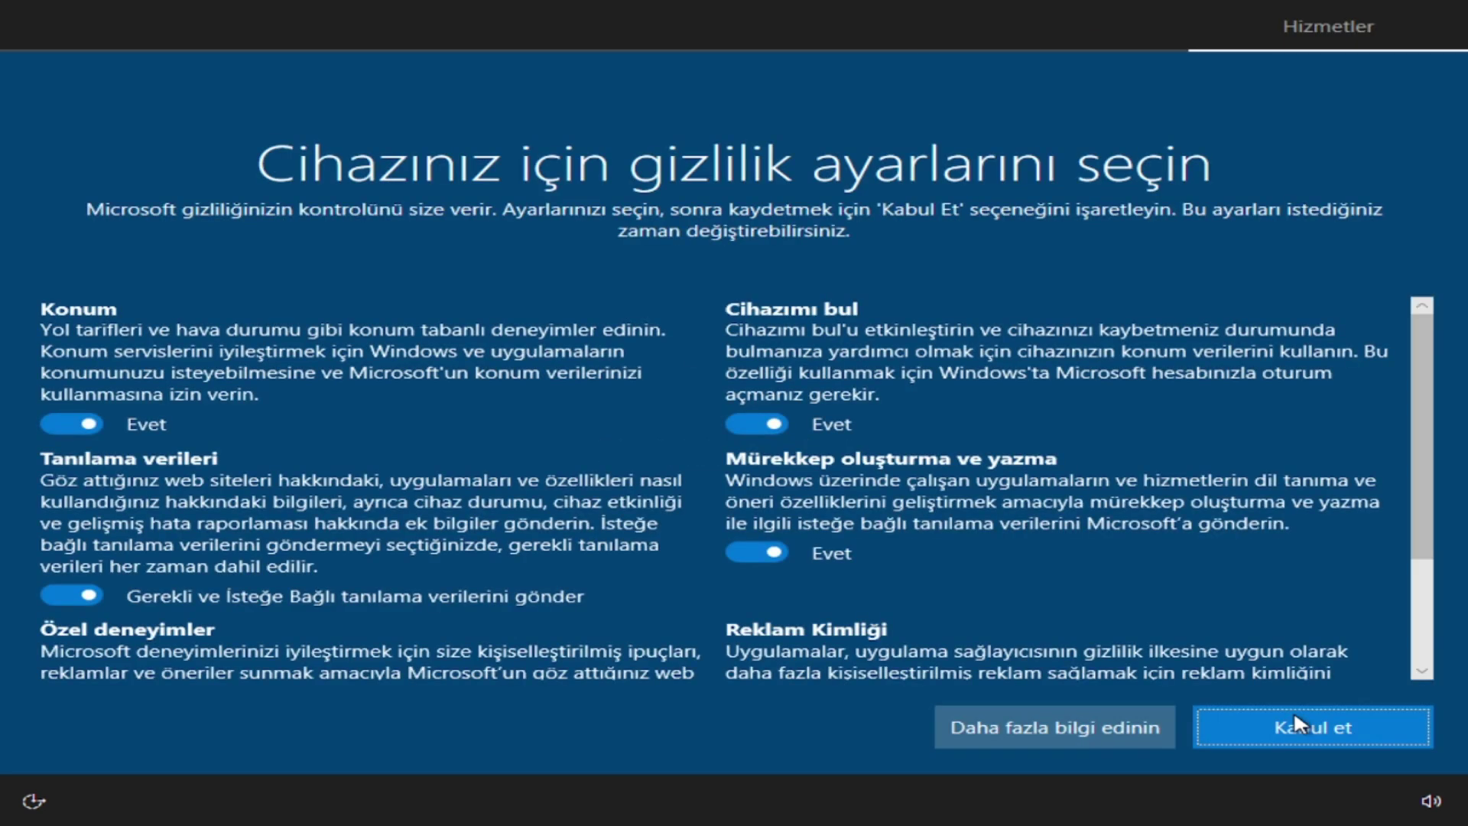
{"action": "left_click", "coordinate": [1309, 719]}
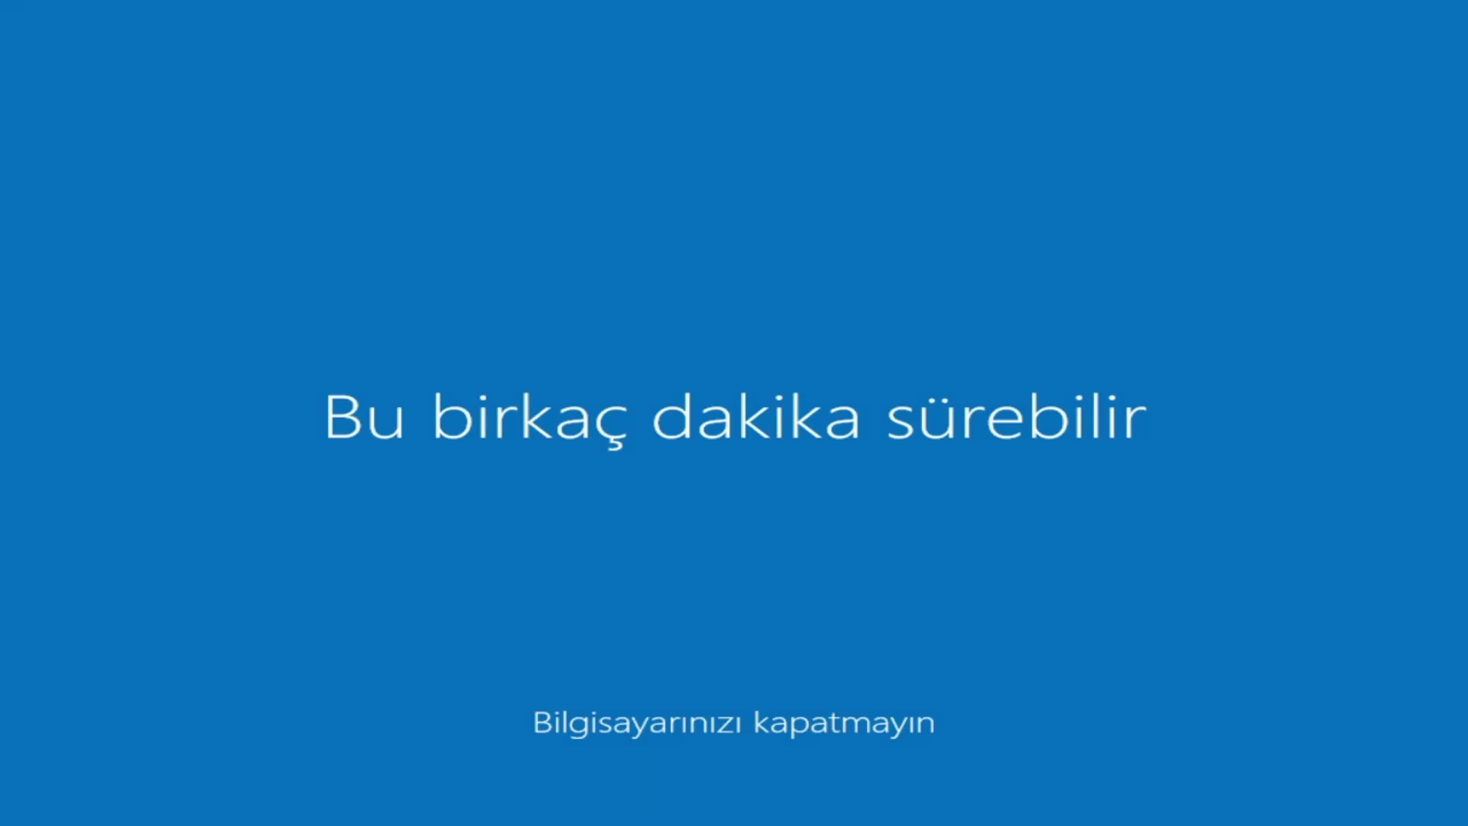
Step: Open Task Manager from the security screen, expand it to full details and check the memory and disk performance
{"action": "key", "text": "ctrl+alt+Delete"}
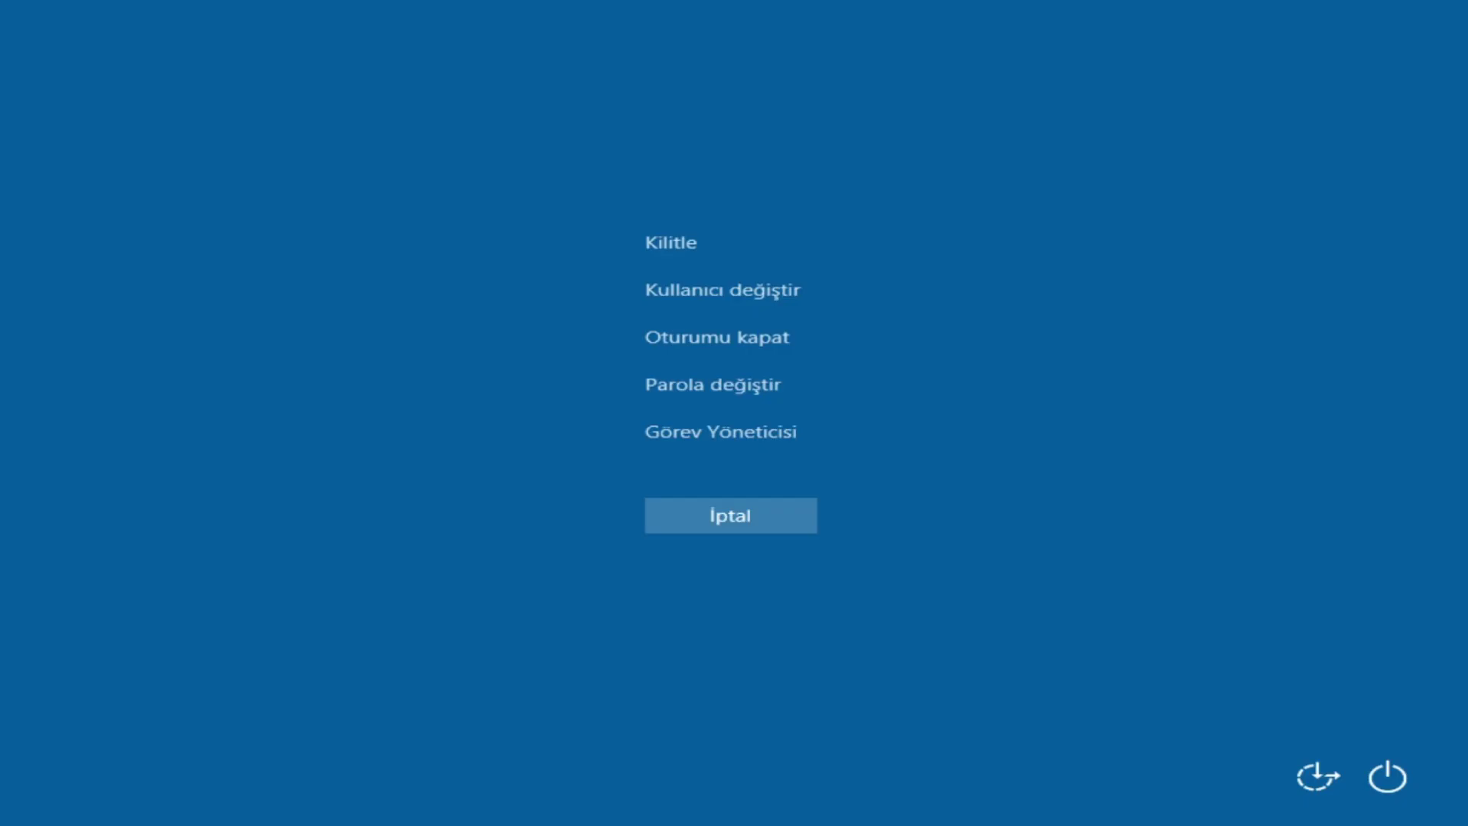
{"action": "left_click", "coordinate": [719, 434]}
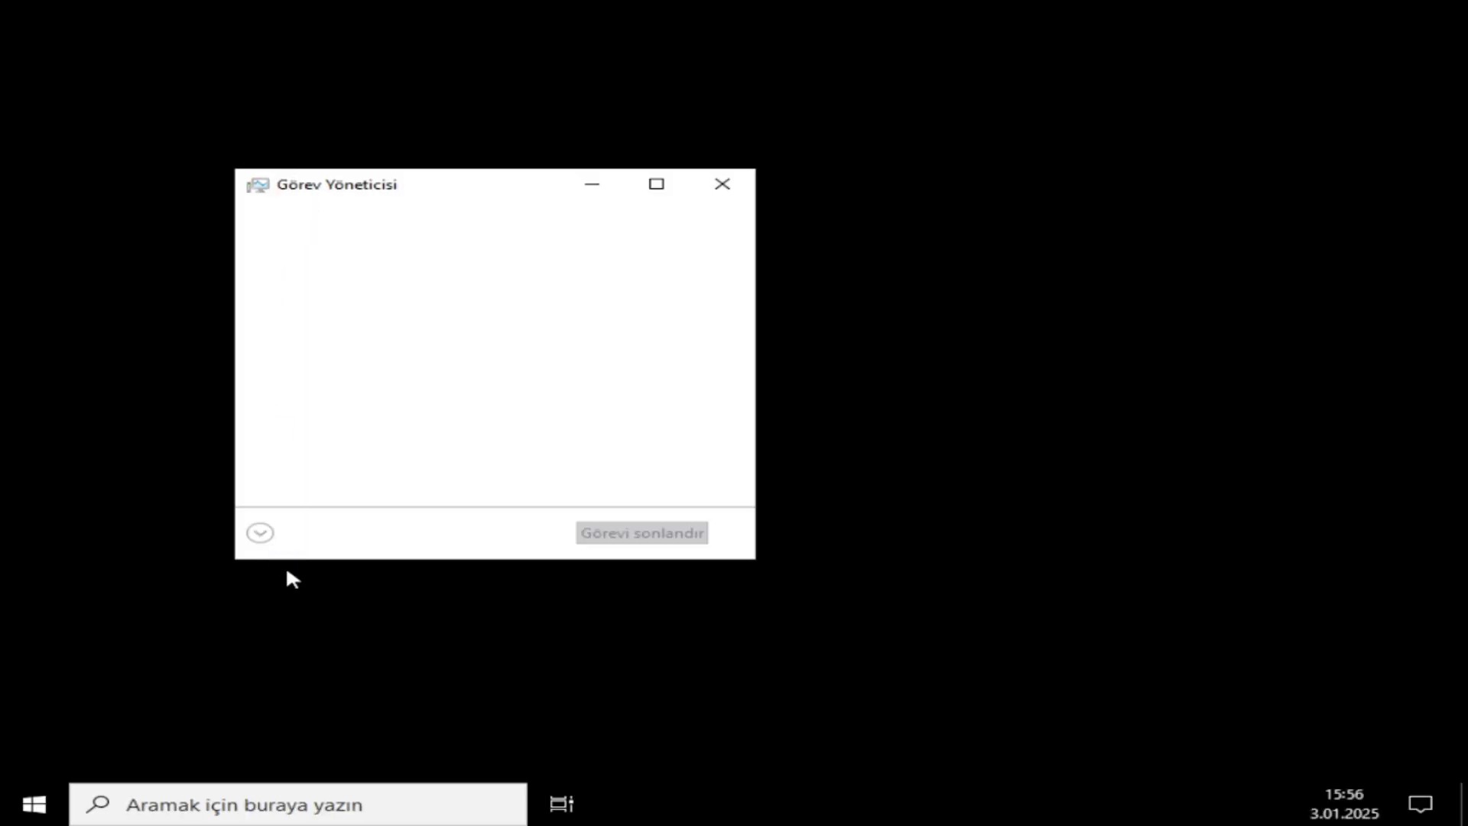
{"action": "left_click", "coordinate": [272, 535]}
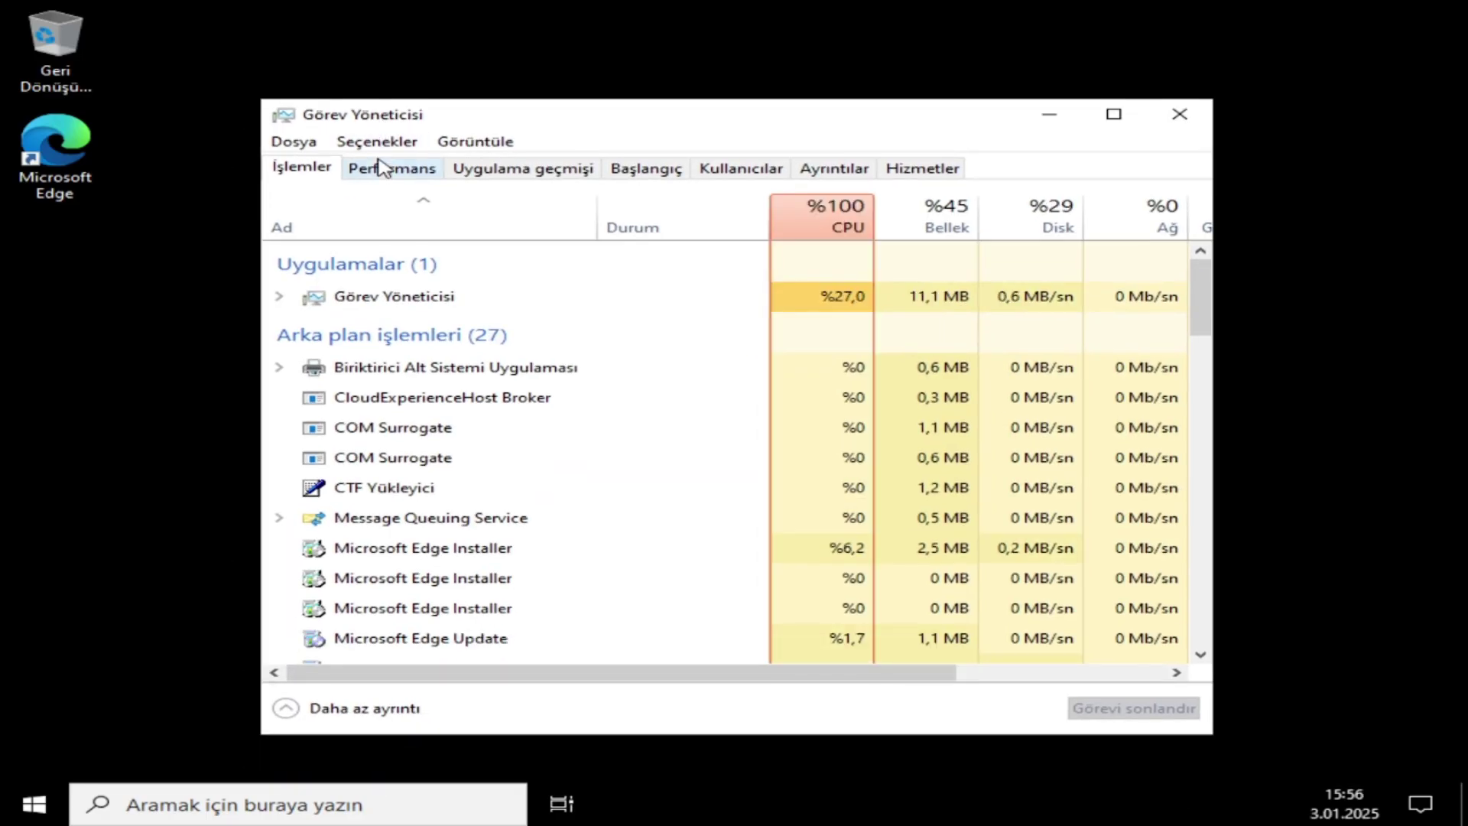
{"action": "left_click", "coordinate": [386, 166]}
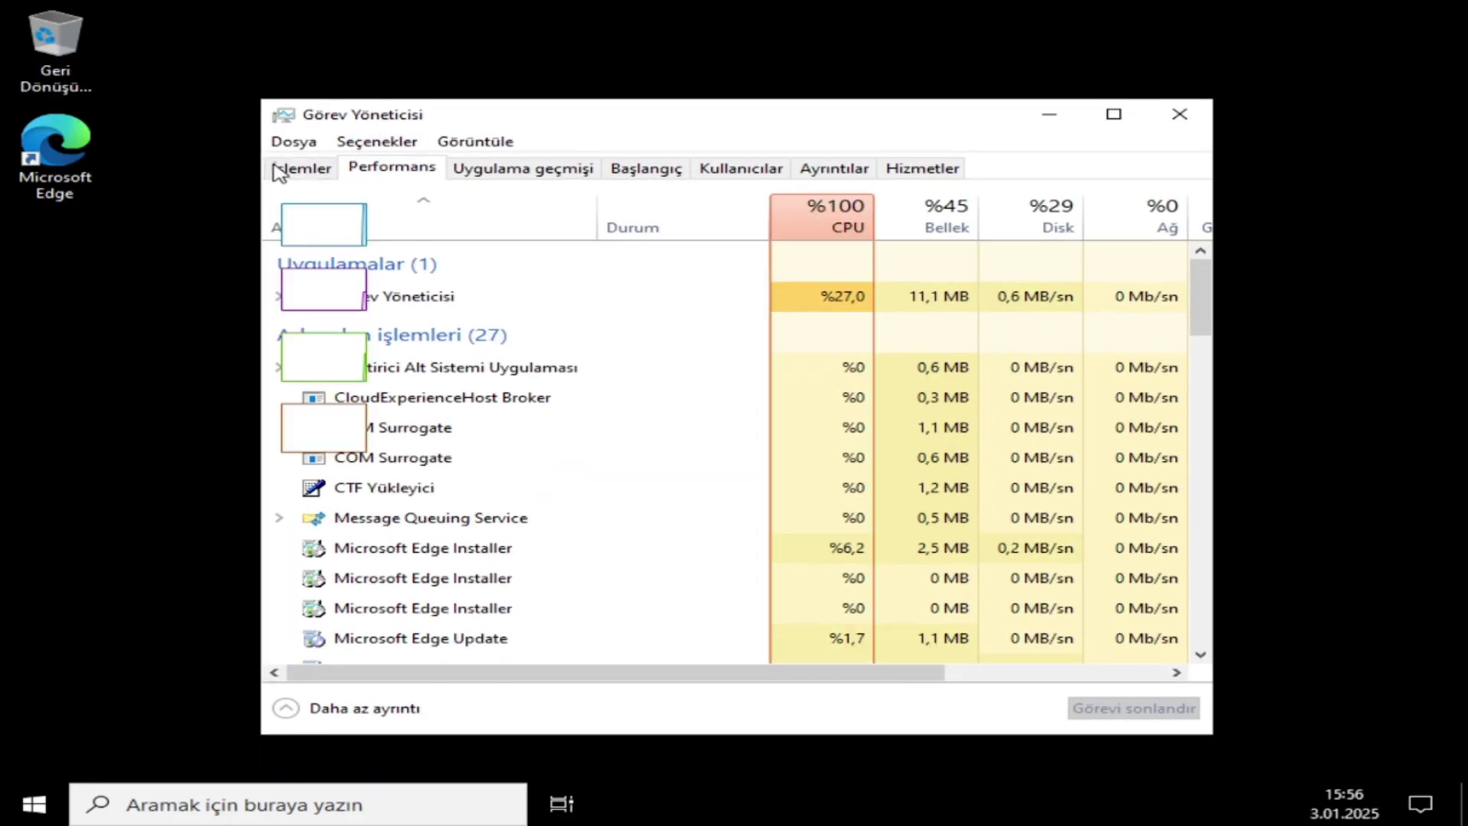
{"action": "left_click", "coordinate": [396, 310]}
{"action": "left_click", "coordinate": [393, 357]}
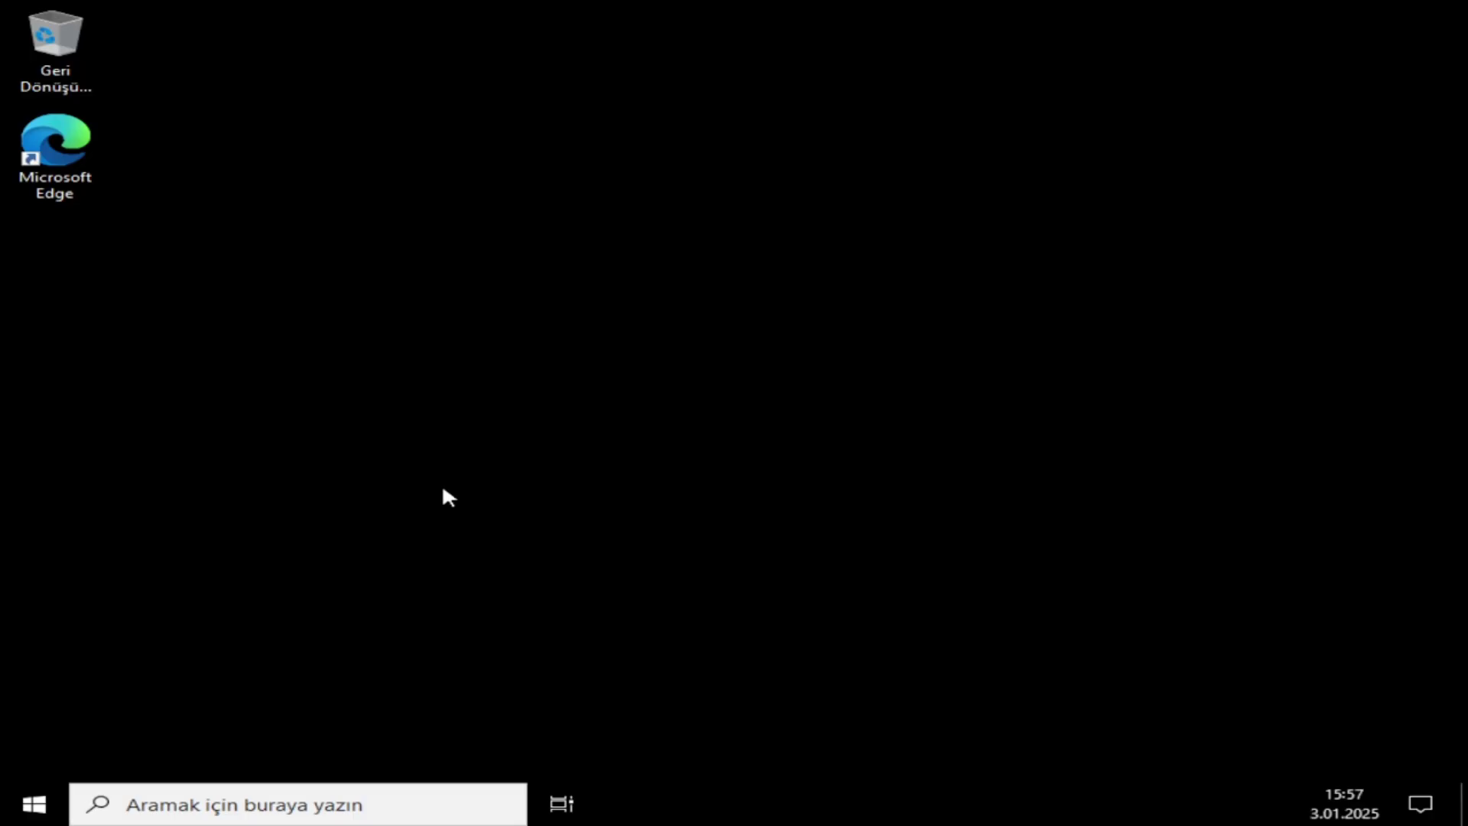
Step: Examine the Start menu's app folders, from Windows Donatıları through Windows Yönetimsel Araçları, to see which programs are installed
{"action": "key", "text": "super"}
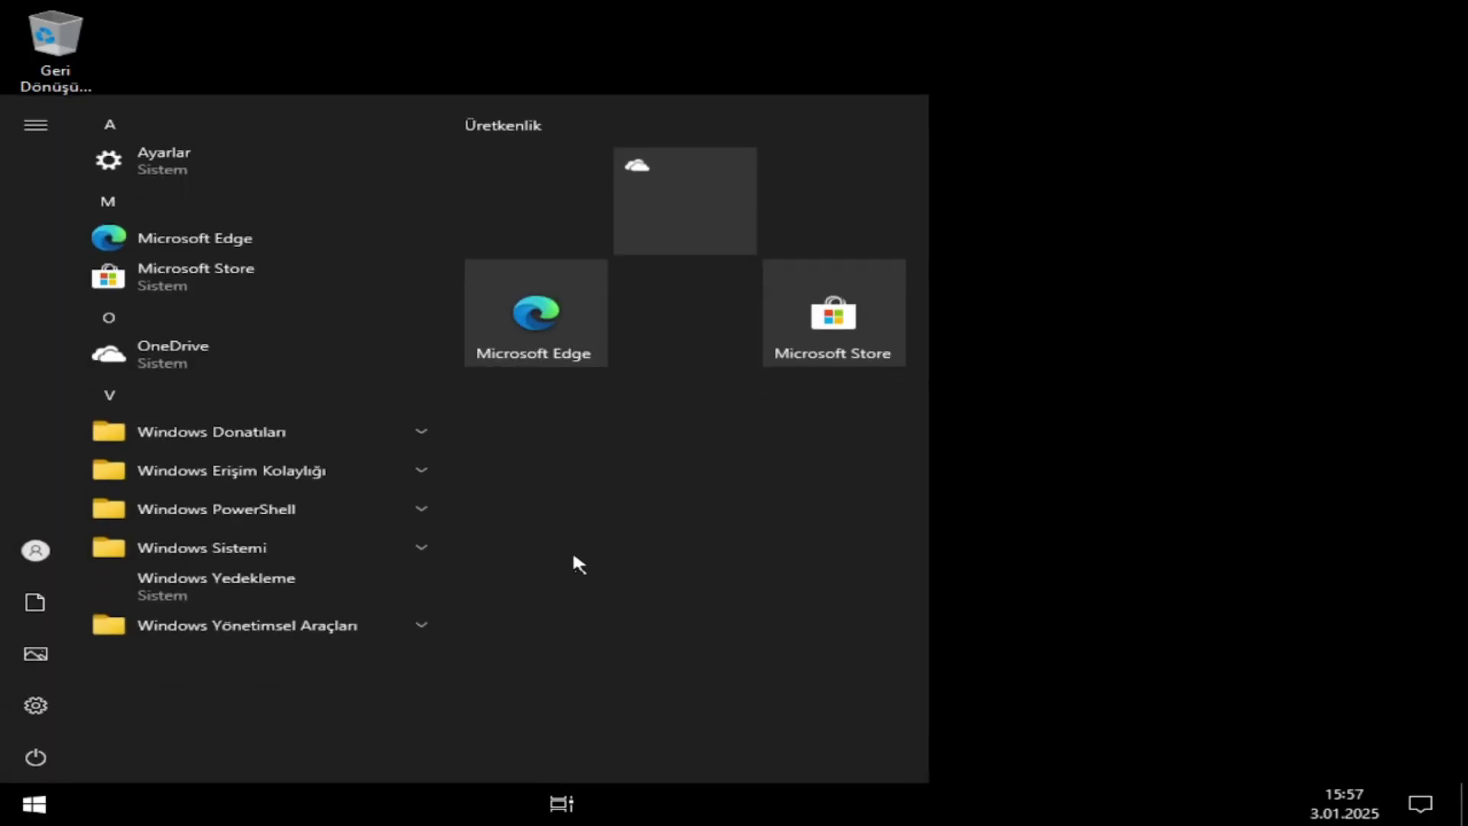
{"action": "left_click", "coordinate": [218, 432]}
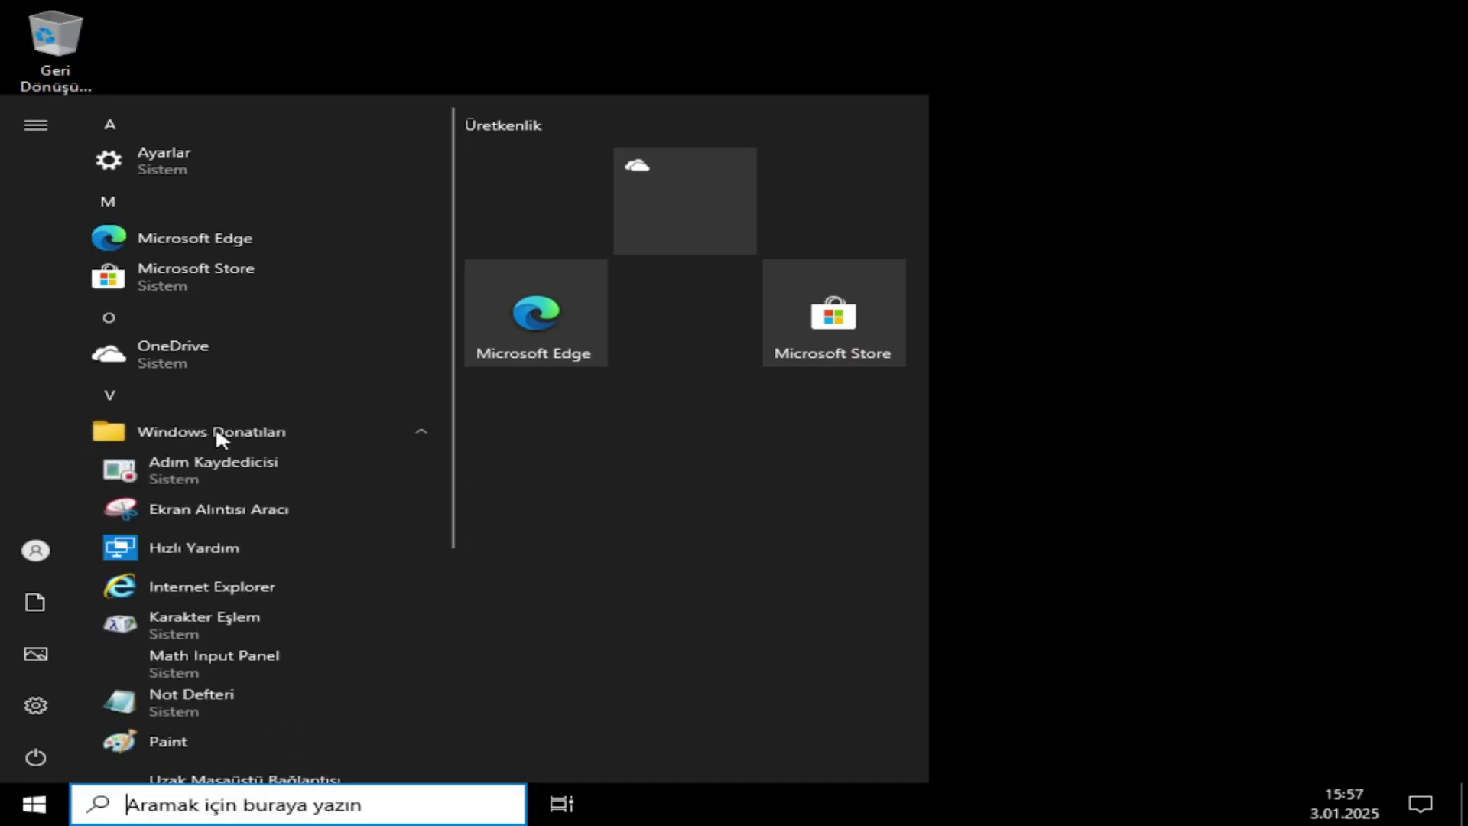
{"action": "scroll", "coordinate": [233, 572], "scroll_direction": "down", "scroll_amount": 4}
{"action": "scroll", "coordinate": [222, 351], "scroll_direction": "up", "scroll_amount": 4}
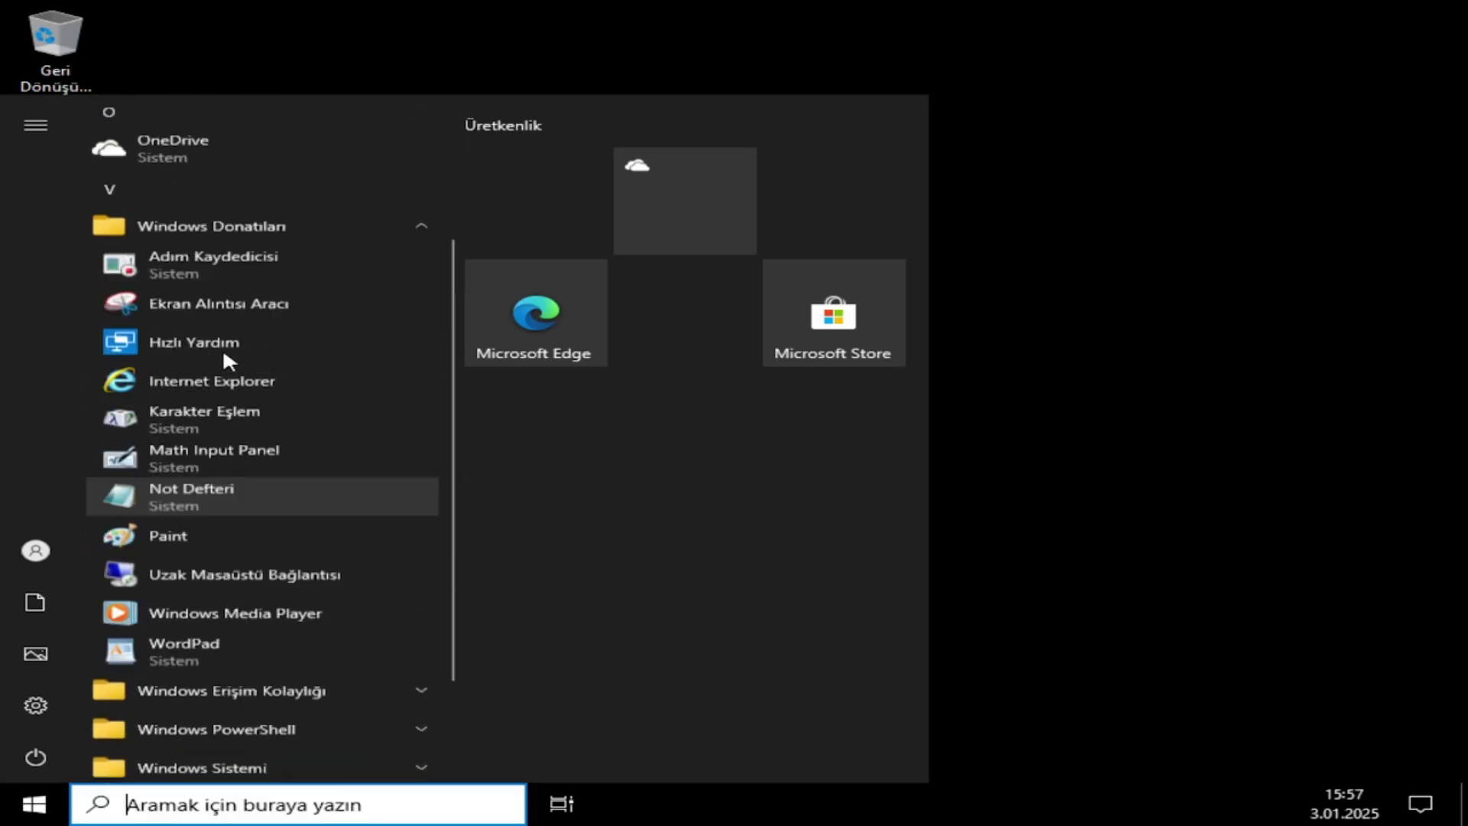
{"action": "left_click", "coordinate": [177, 423]}
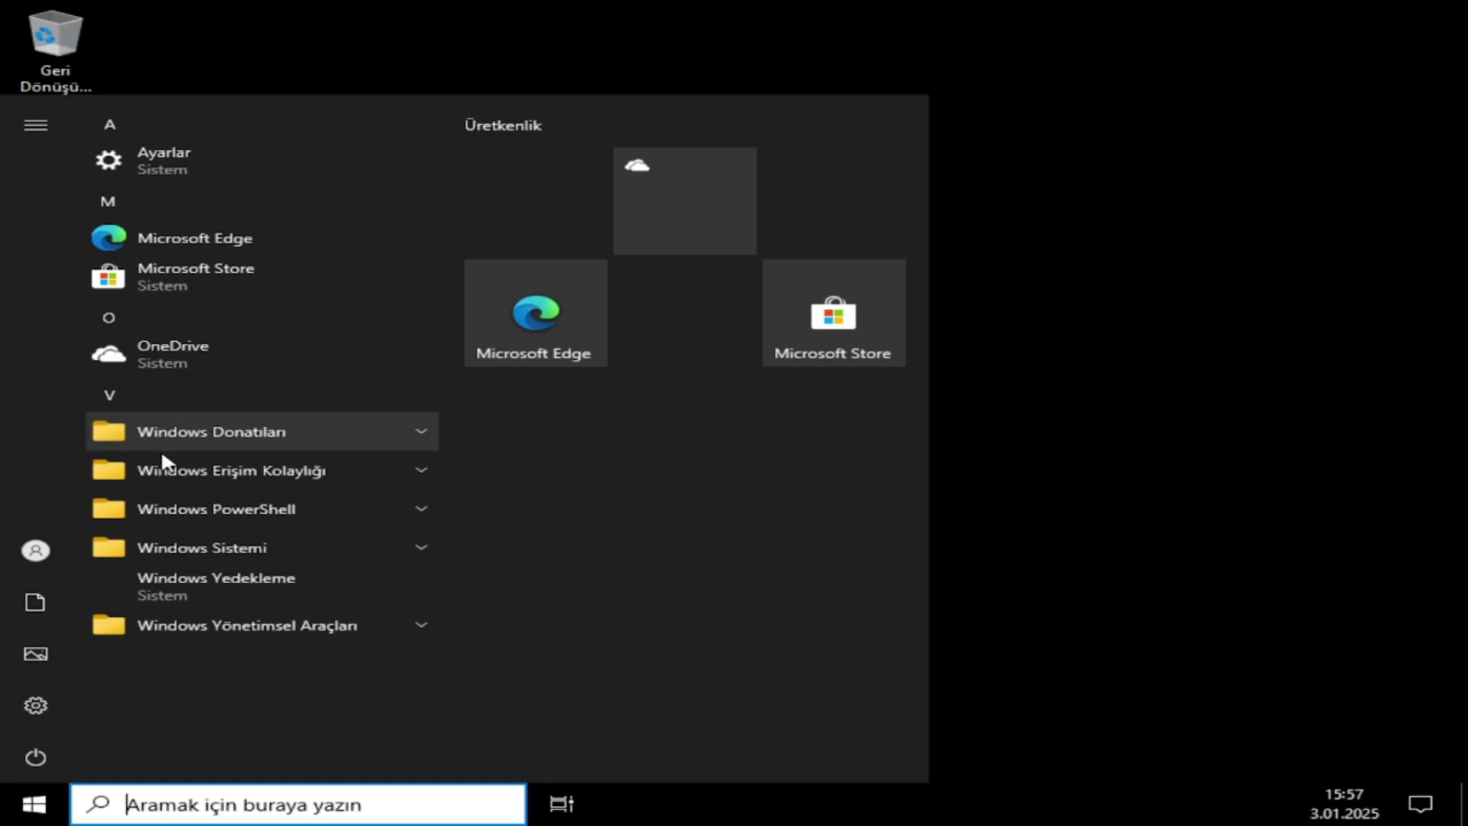
{"action": "left_click", "coordinate": [166, 470]}
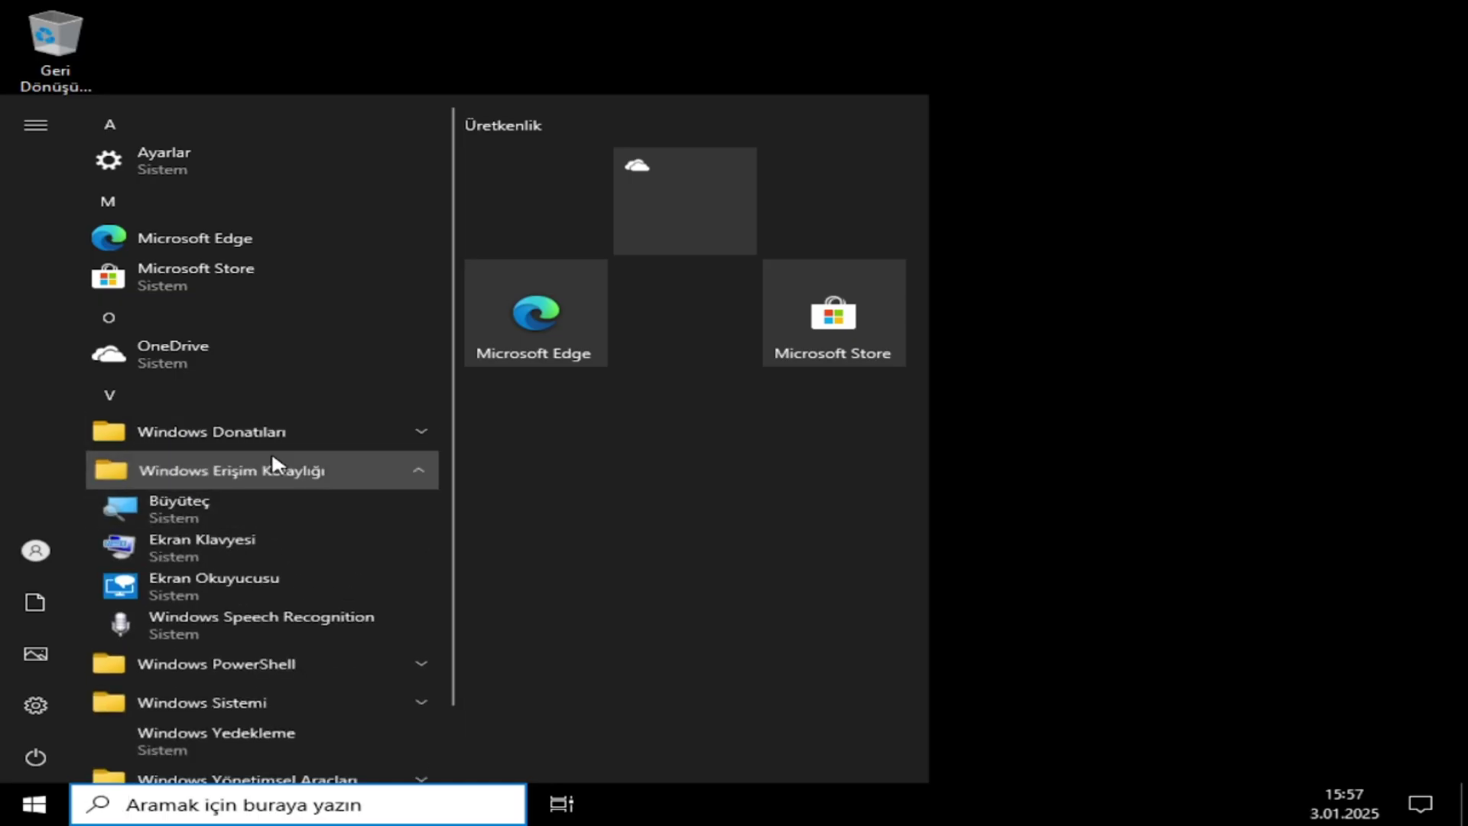
{"action": "left_click", "coordinate": [260, 468]}
{"action": "left_click", "coordinate": [198, 510]}
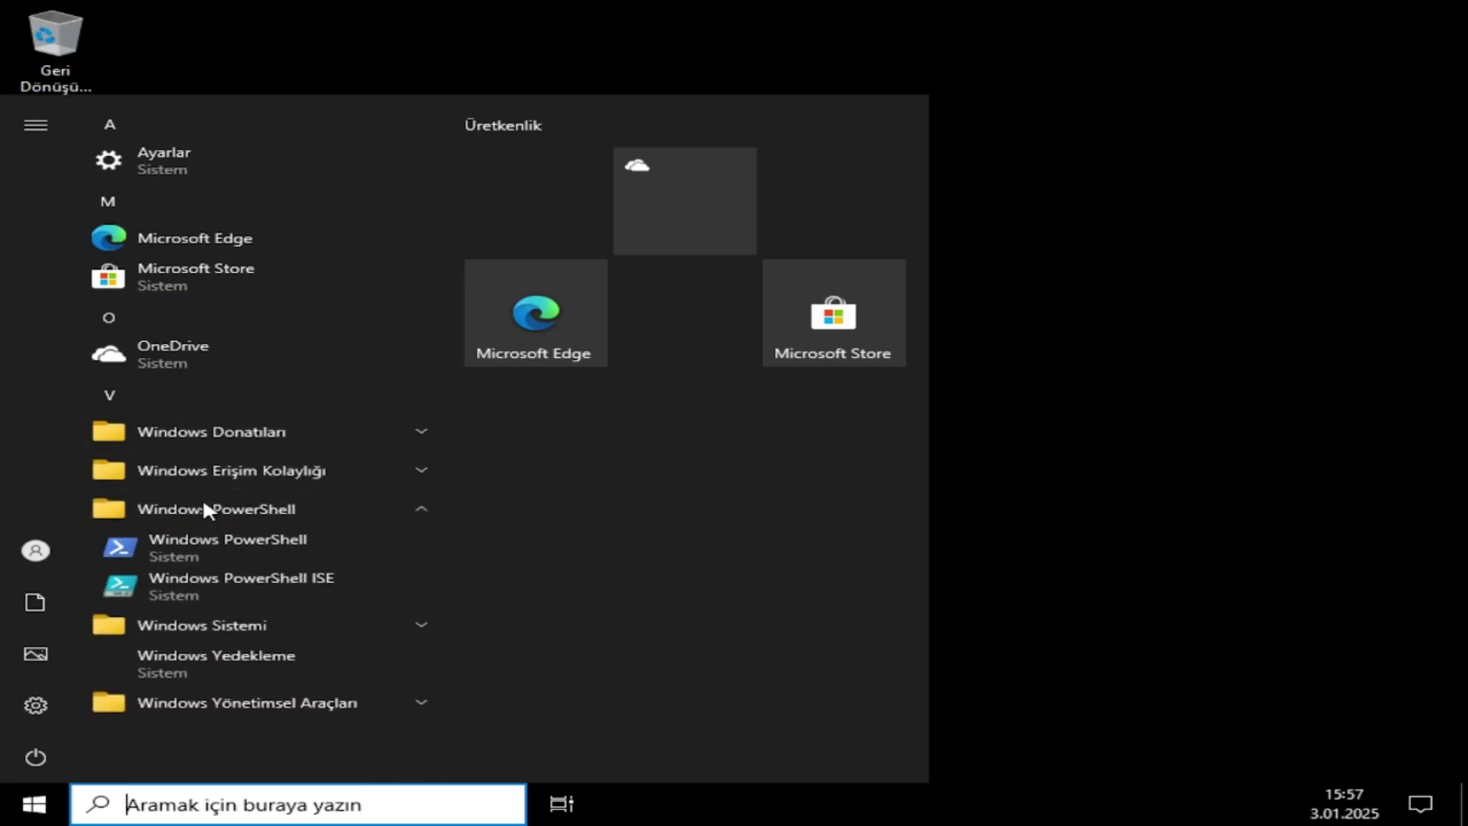
{"action": "left_click", "coordinate": [206, 508]}
{"action": "left_click", "coordinate": [202, 546]}
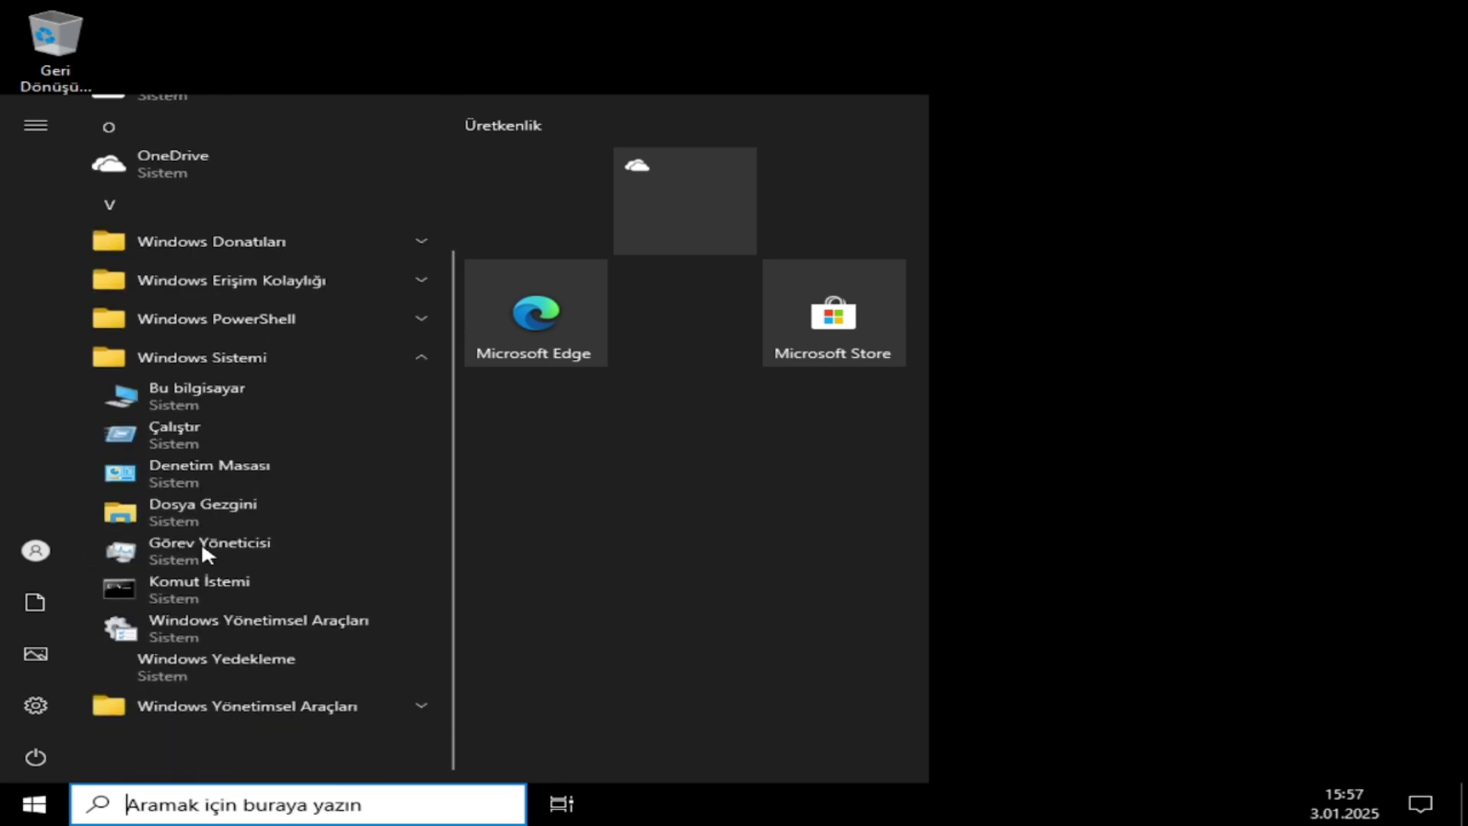
{"action": "left_click", "coordinate": [213, 341]}
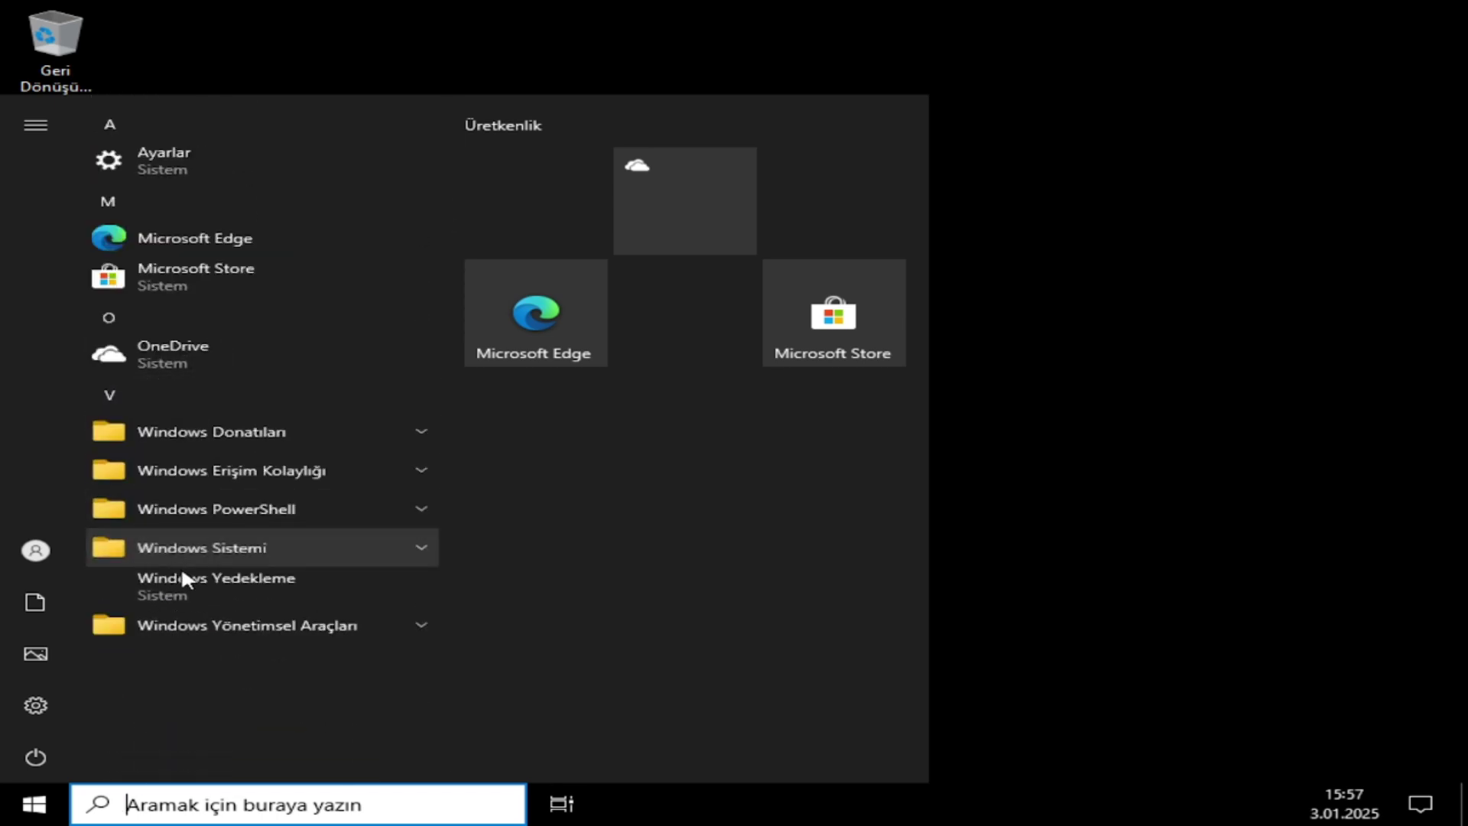
{"action": "left_click", "coordinate": [249, 623]}
{"action": "scroll", "coordinate": [249, 623], "scroll_direction": "down", "scroll_amount": 3}
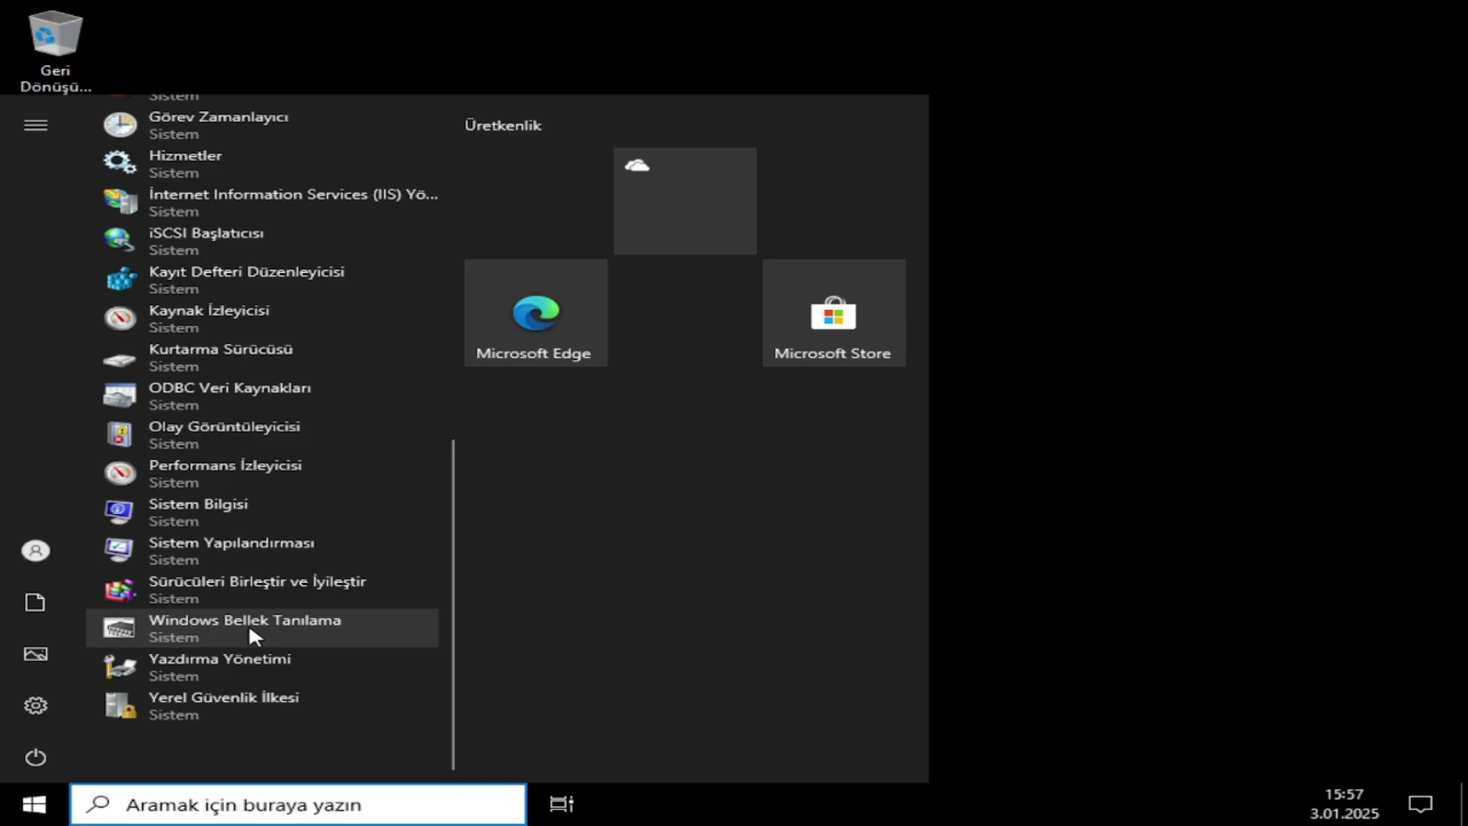
{"action": "scroll", "coordinate": [163, 417], "scroll_direction": "up", "scroll_amount": 10}
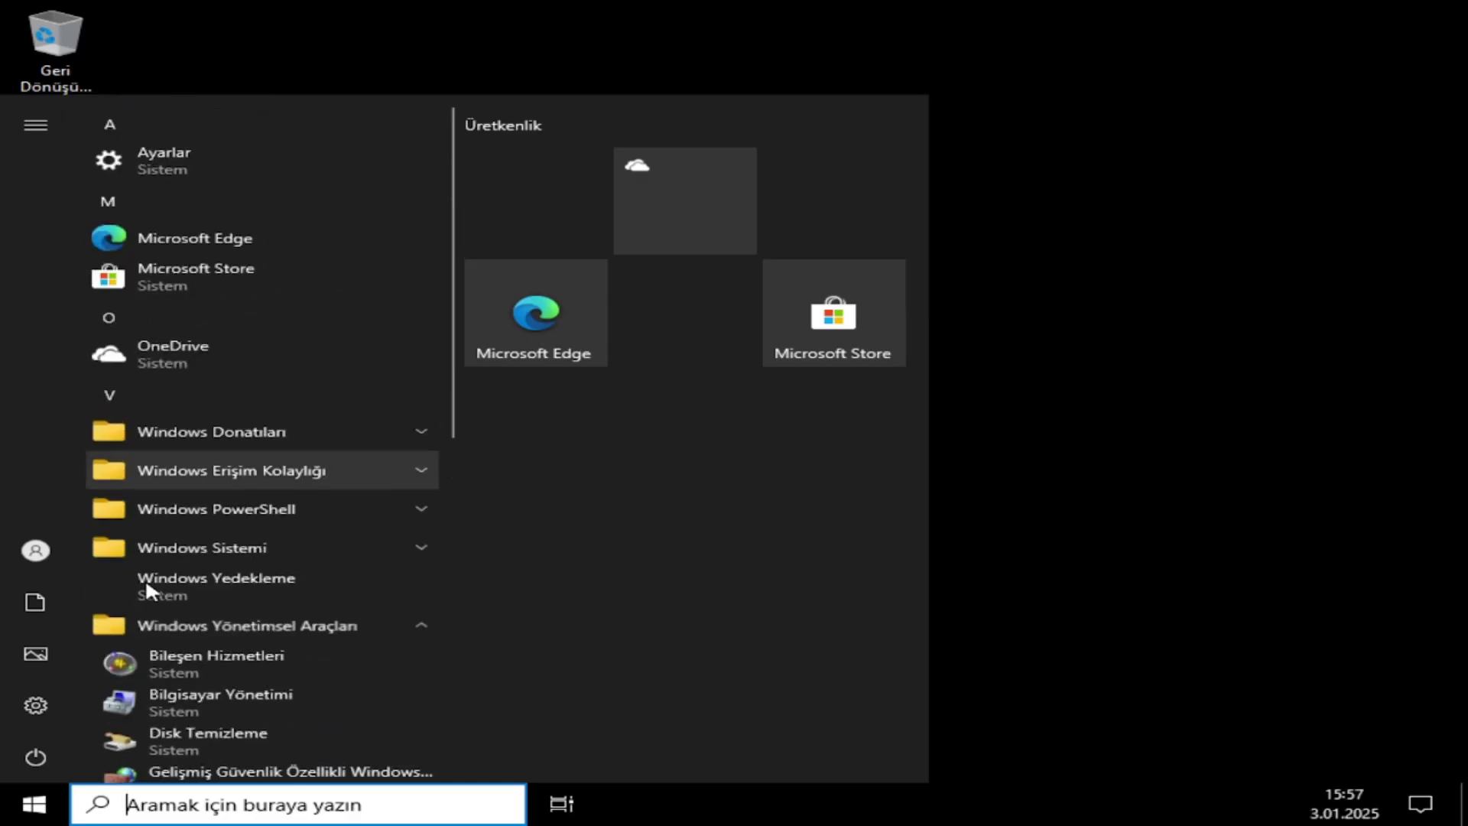
{"action": "left_click", "coordinate": [196, 624]}
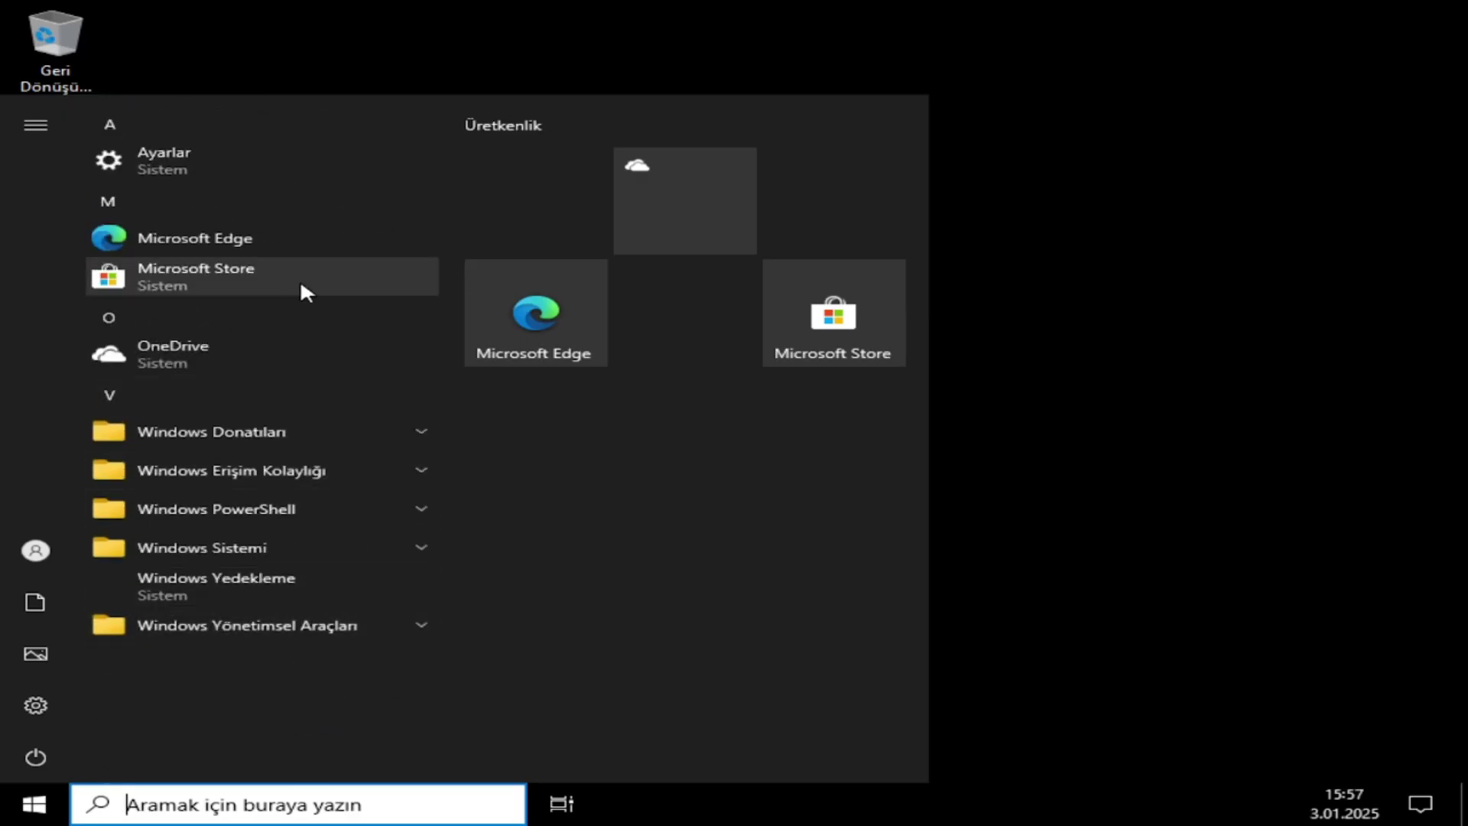
Step: Move the Microsoft Edge and Microsoft Store tiles up into the OneDrive tile's row in the Start menu and close it
{"action": "left_click", "coordinate": [535, 361]}
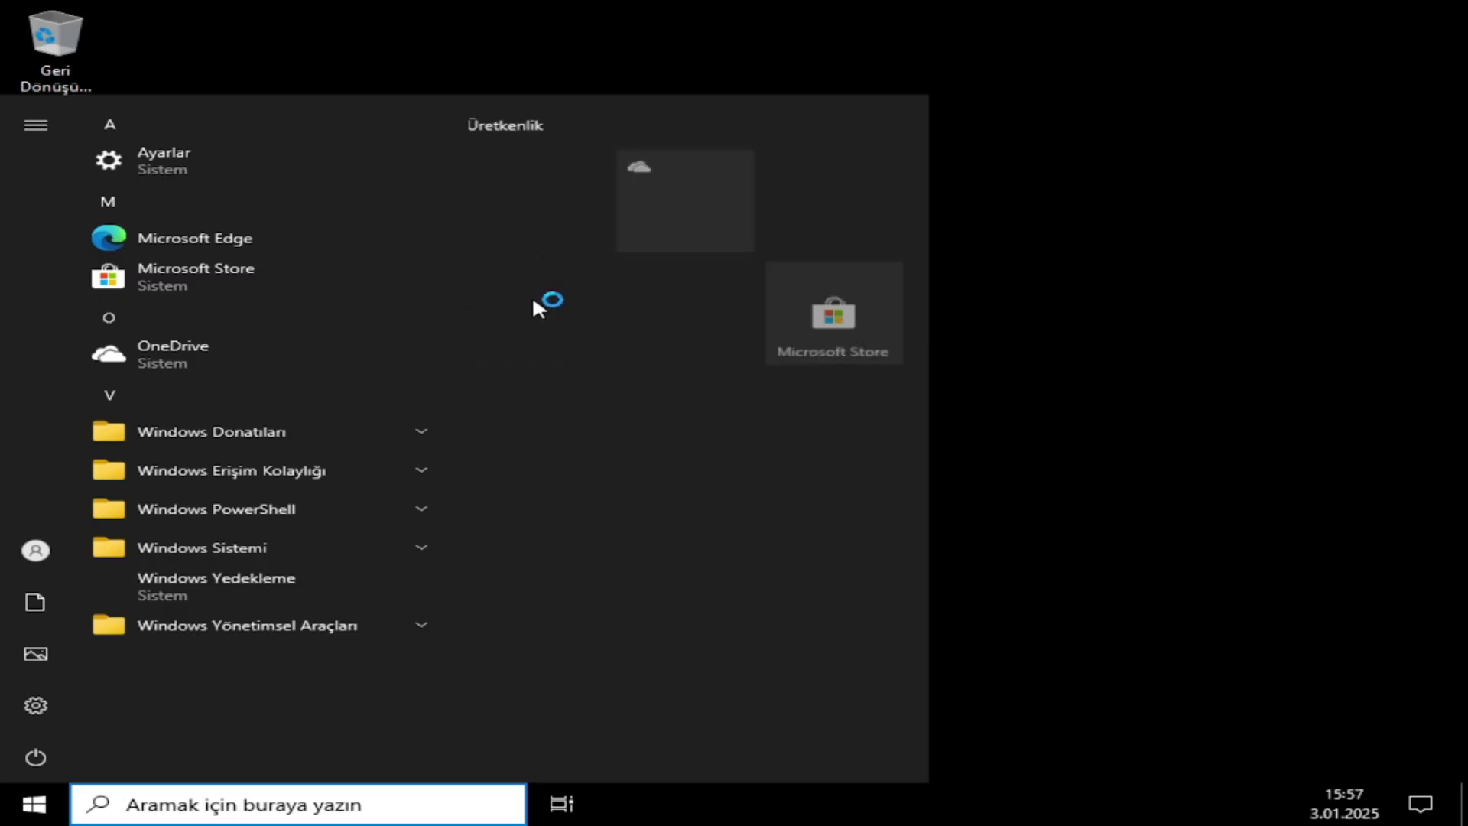
{"action": "left_click_drag", "start_coordinate": [535, 314], "coordinate": [538, 180]}
{"action": "left_click_drag", "start_coordinate": [855, 339], "coordinate": [842, 203]}
{"action": "left_click", "coordinate": [774, 353]}
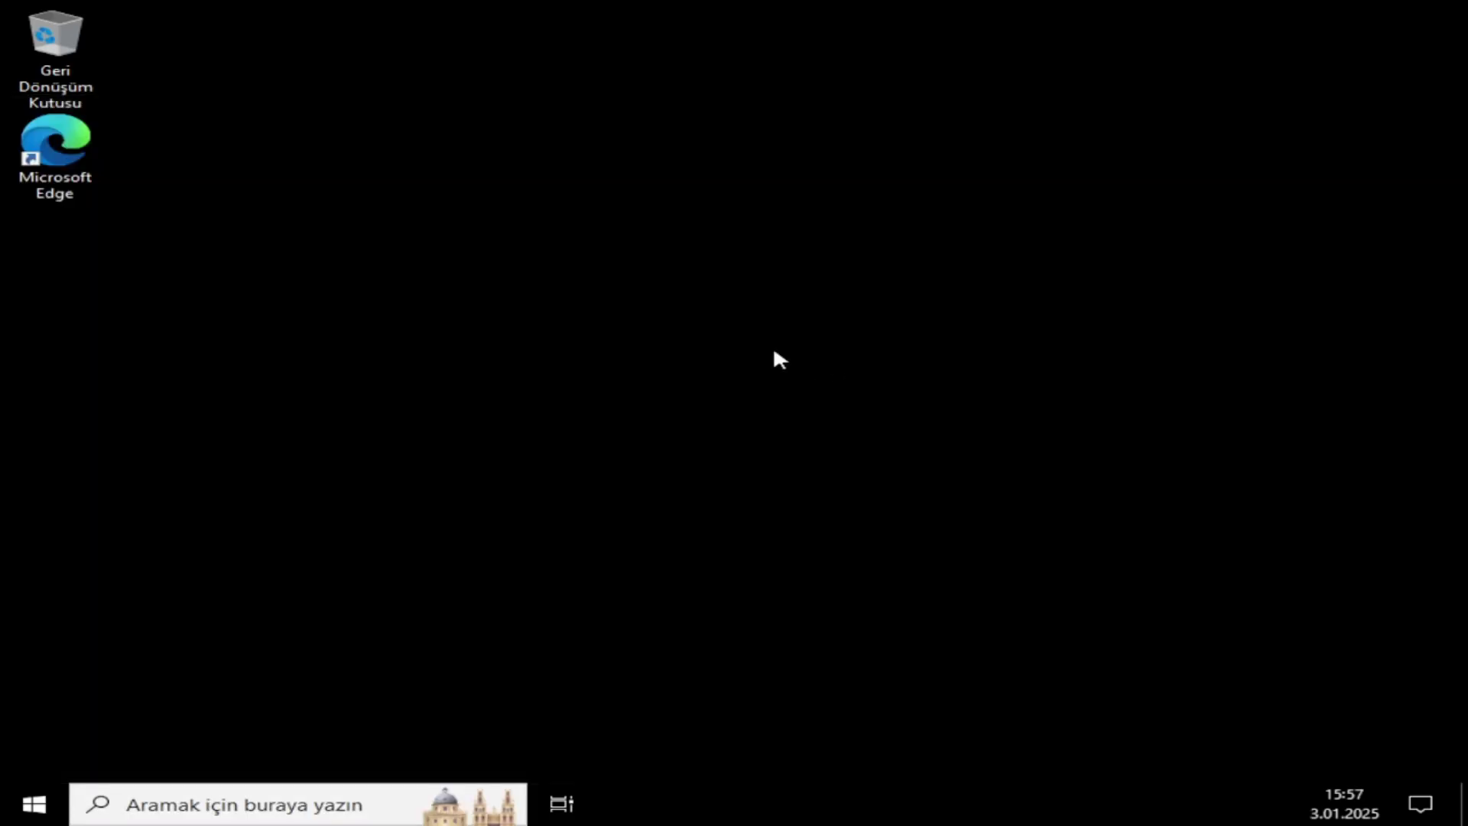
Step: Dismiss the Copilot suggestion in Windows Search and close the search view
{"action": "left_click", "coordinate": [268, 796]}
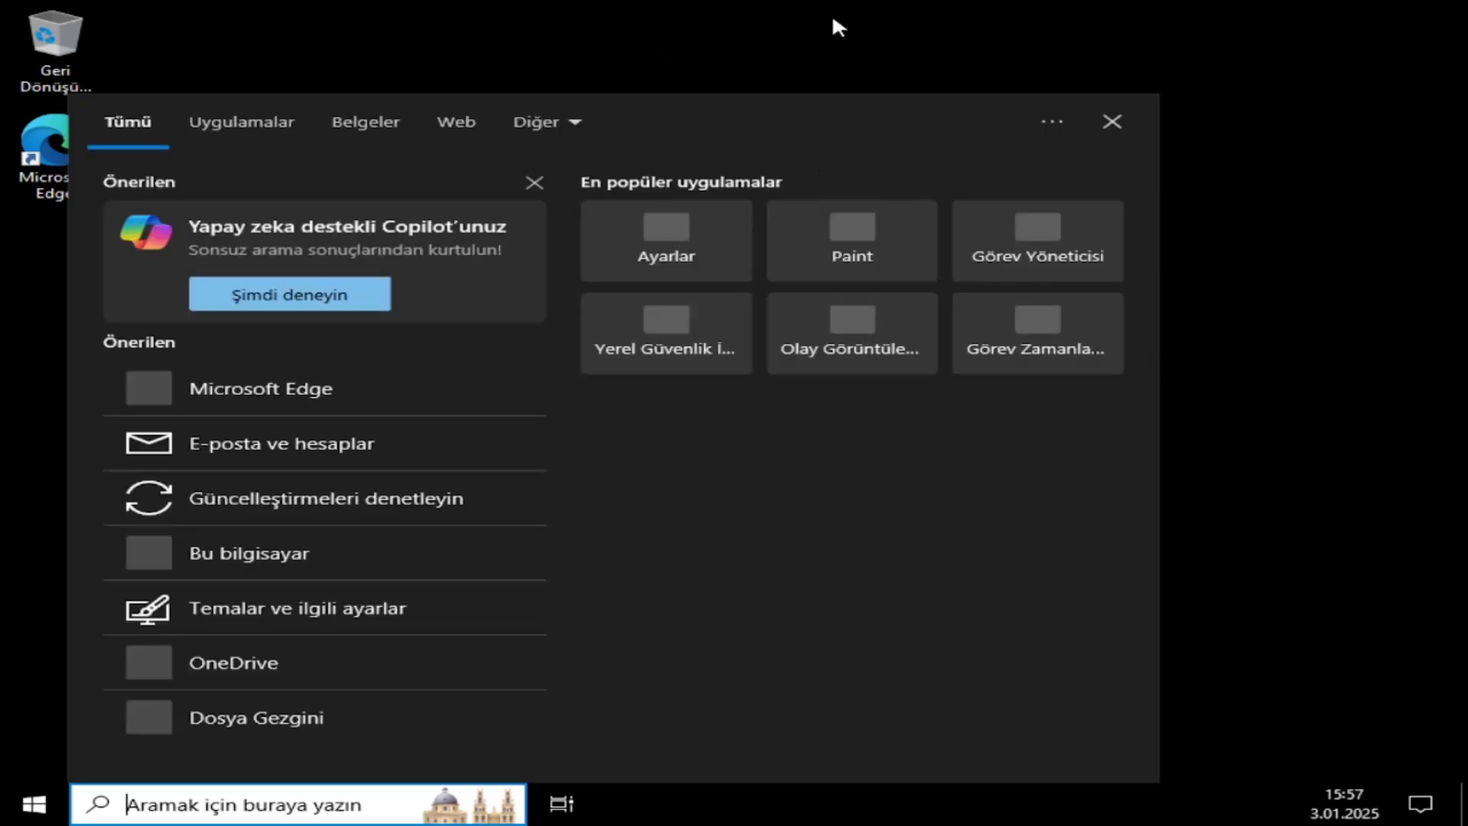
{"action": "left_click", "coordinate": [533, 179]}
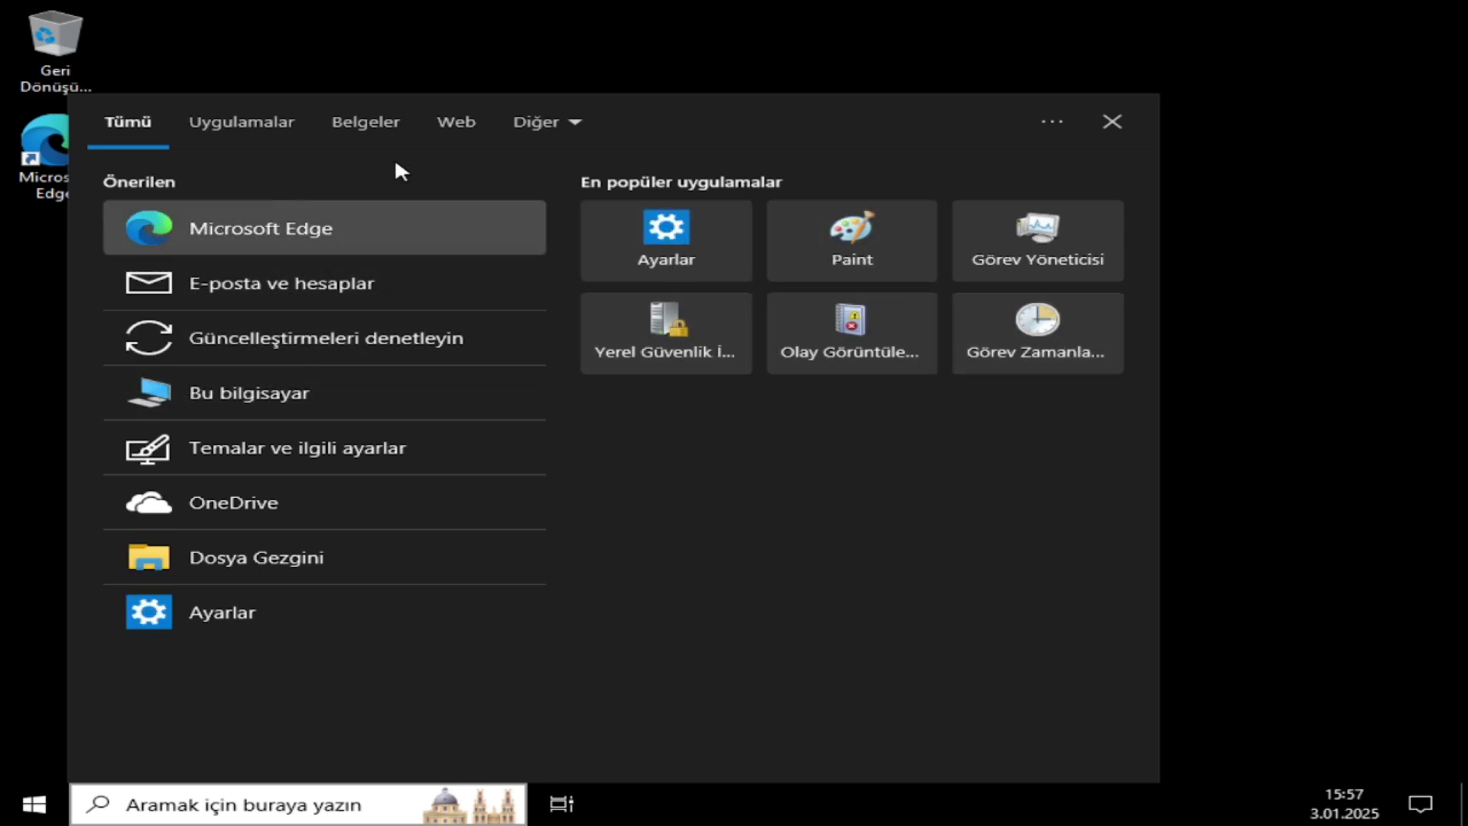
{"action": "left_click", "coordinate": [1184, 483]}
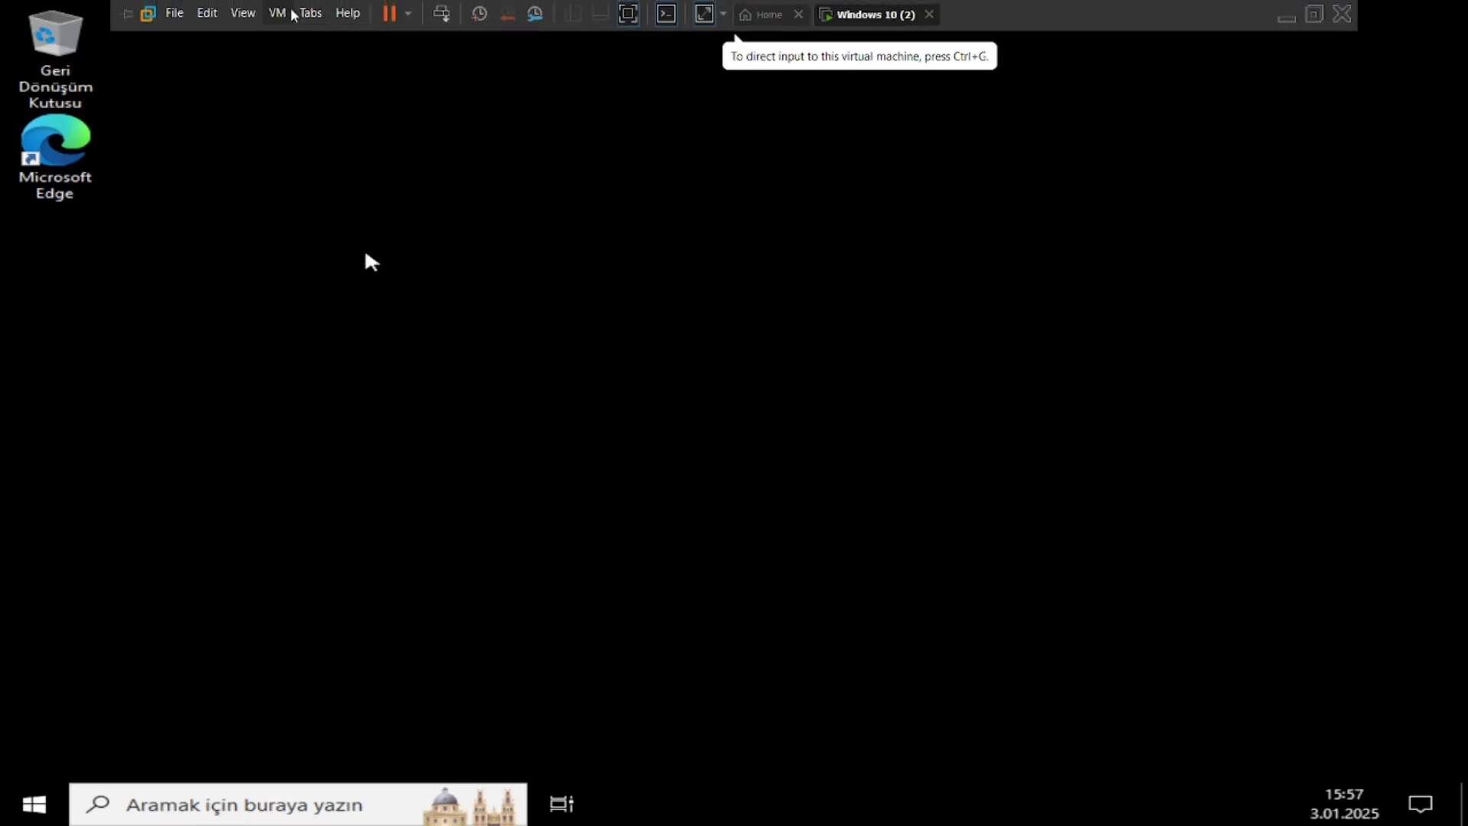
Step: Switch the virtual machine's display to Exclusive Mode in VMware
{"action": "left_click", "coordinate": [289, 13]}
{"action": "left_click", "coordinate": [311, 229]}
{"action": "left_click", "coordinate": [254, 12]}
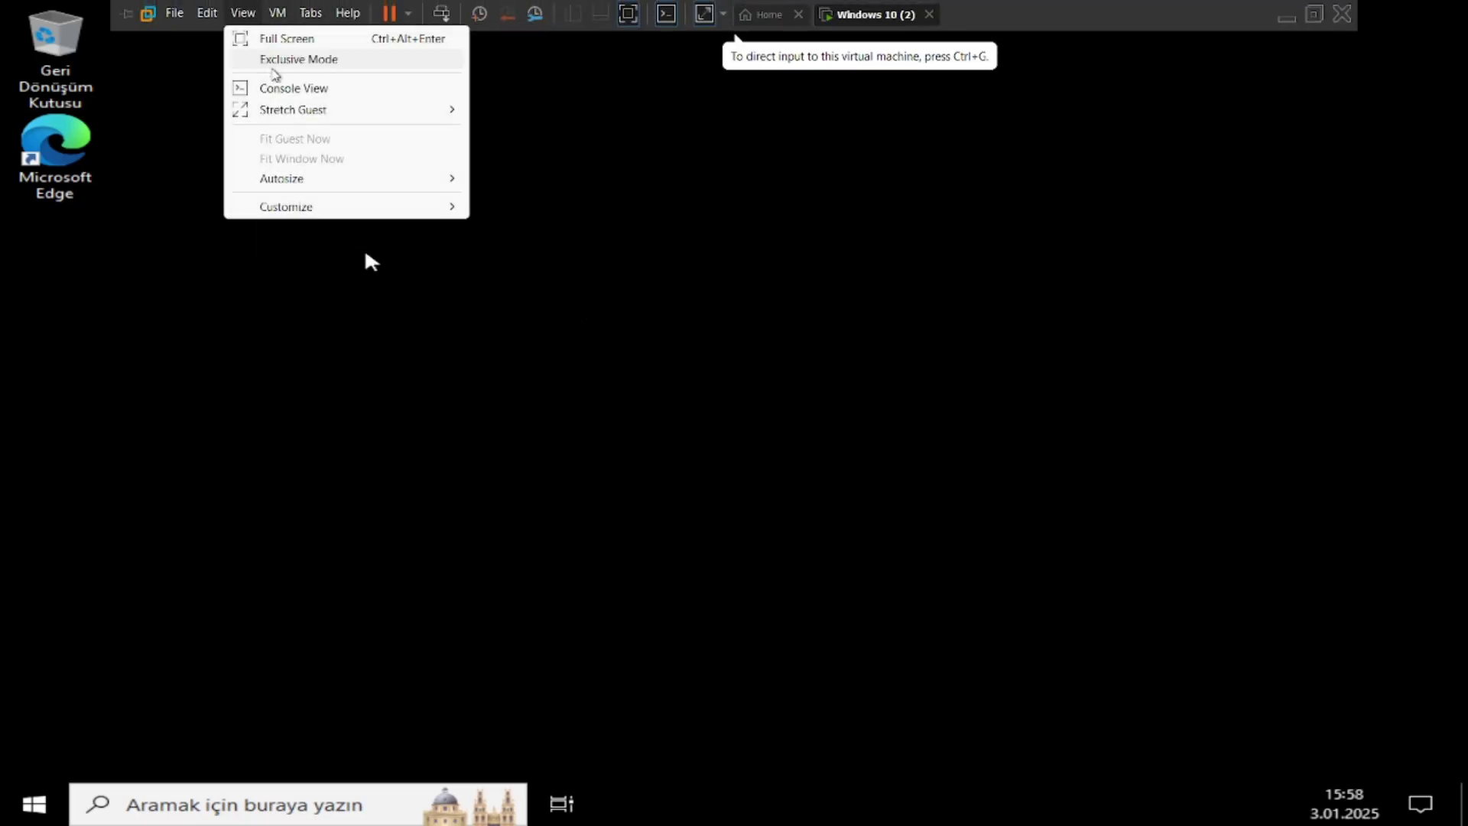
{"action": "left_click", "coordinate": [273, 65]}
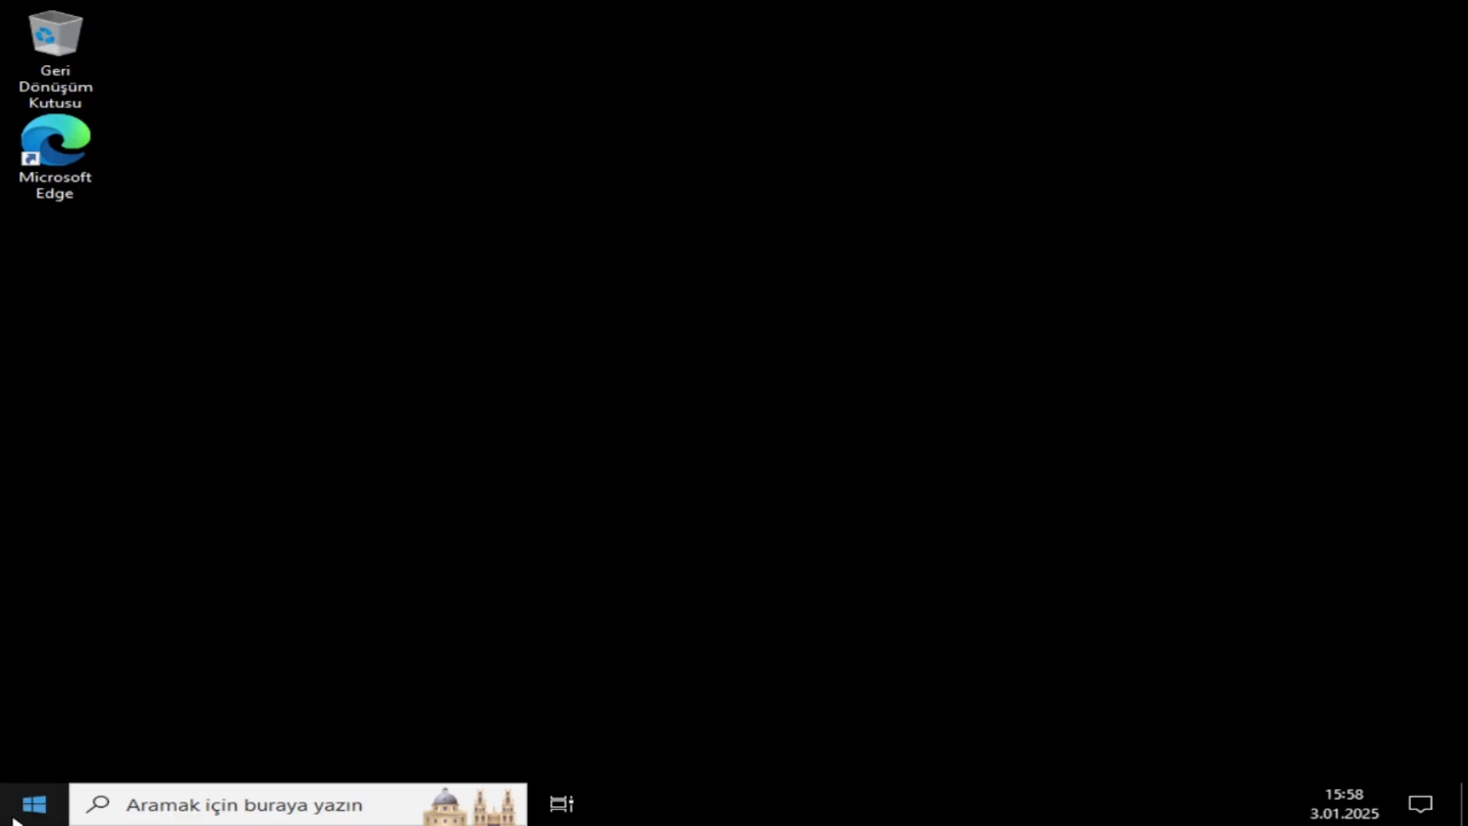
Step: Launch the VMware Tools installer from the DVD drive (D:) in Bu bilgisayar and close the folder window
{"action": "left_click", "coordinate": [34, 803]}
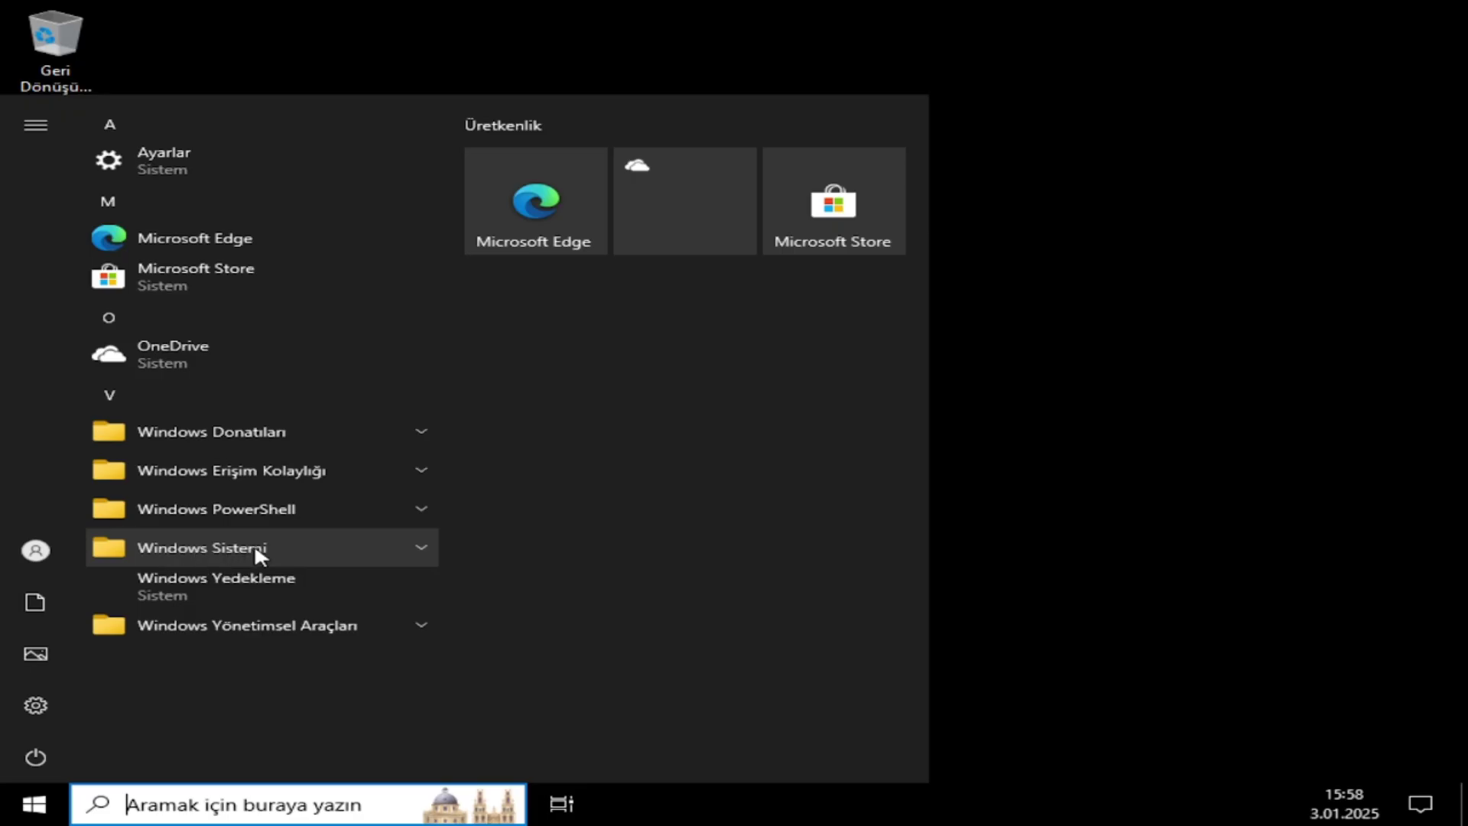
{"action": "left_click", "coordinate": [256, 548]}
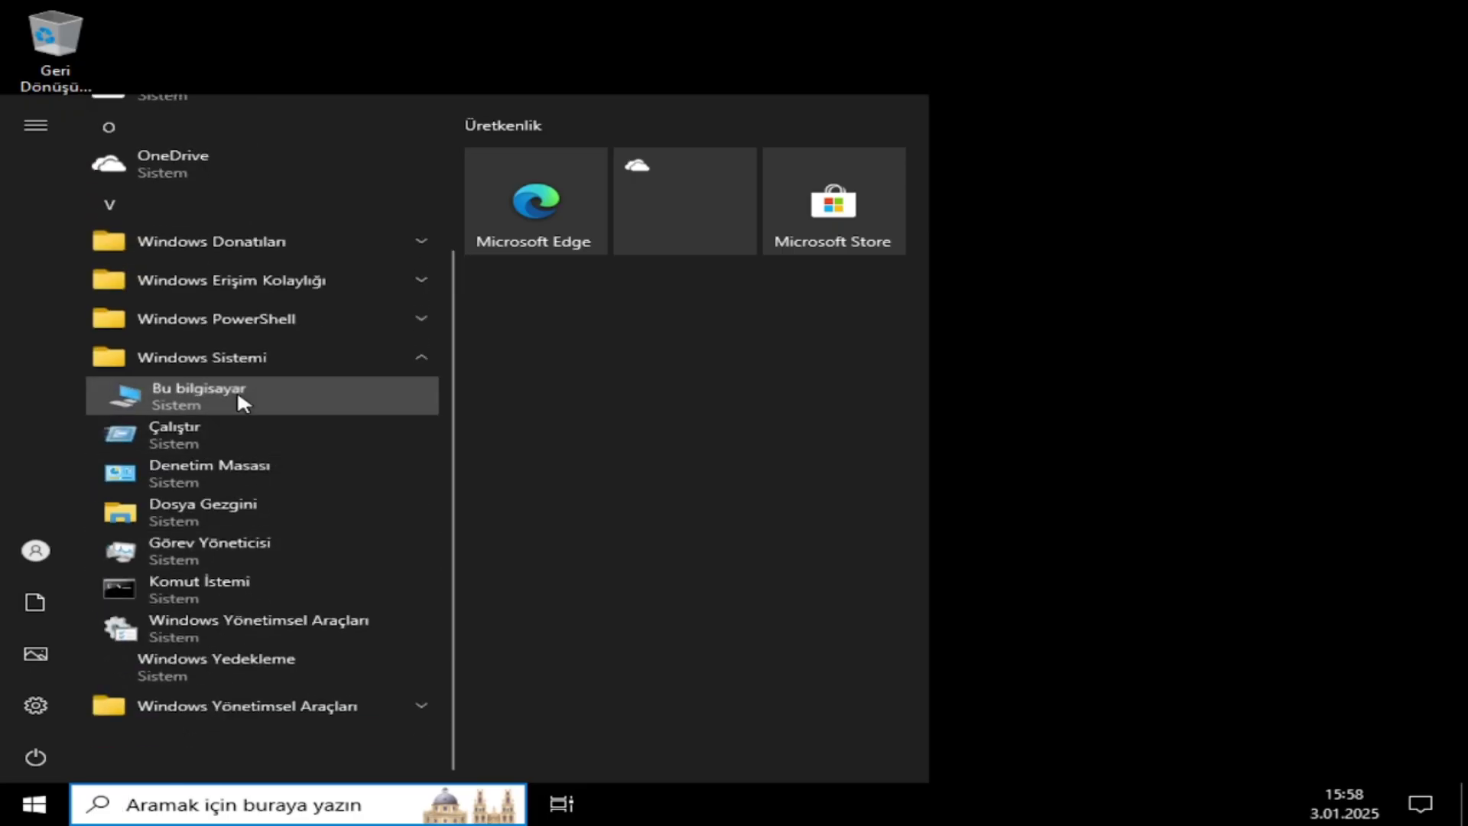
{"action": "left_click", "coordinate": [240, 398]}
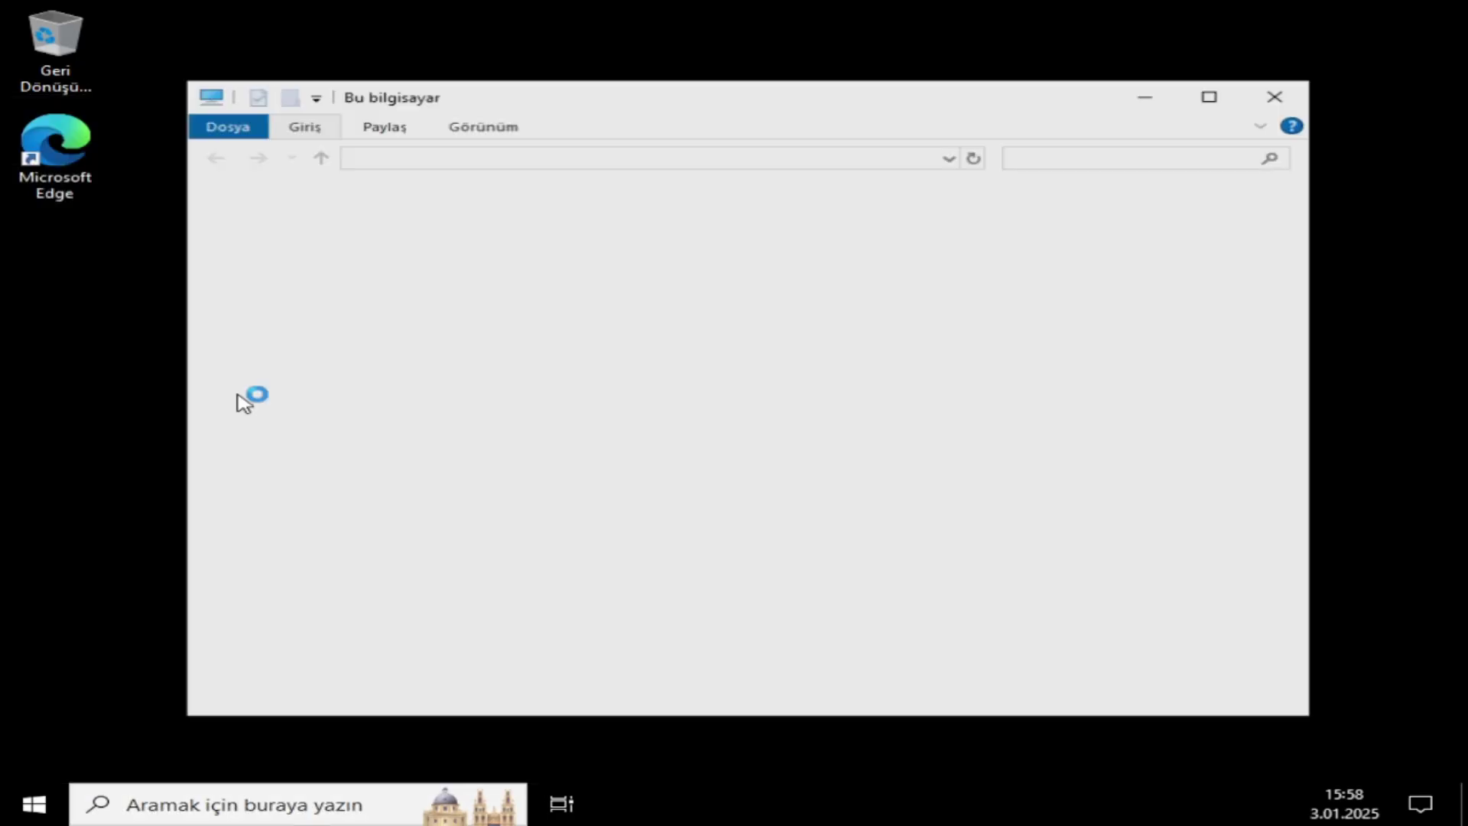
{"action": "left_click", "coordinate": [883, 516]}
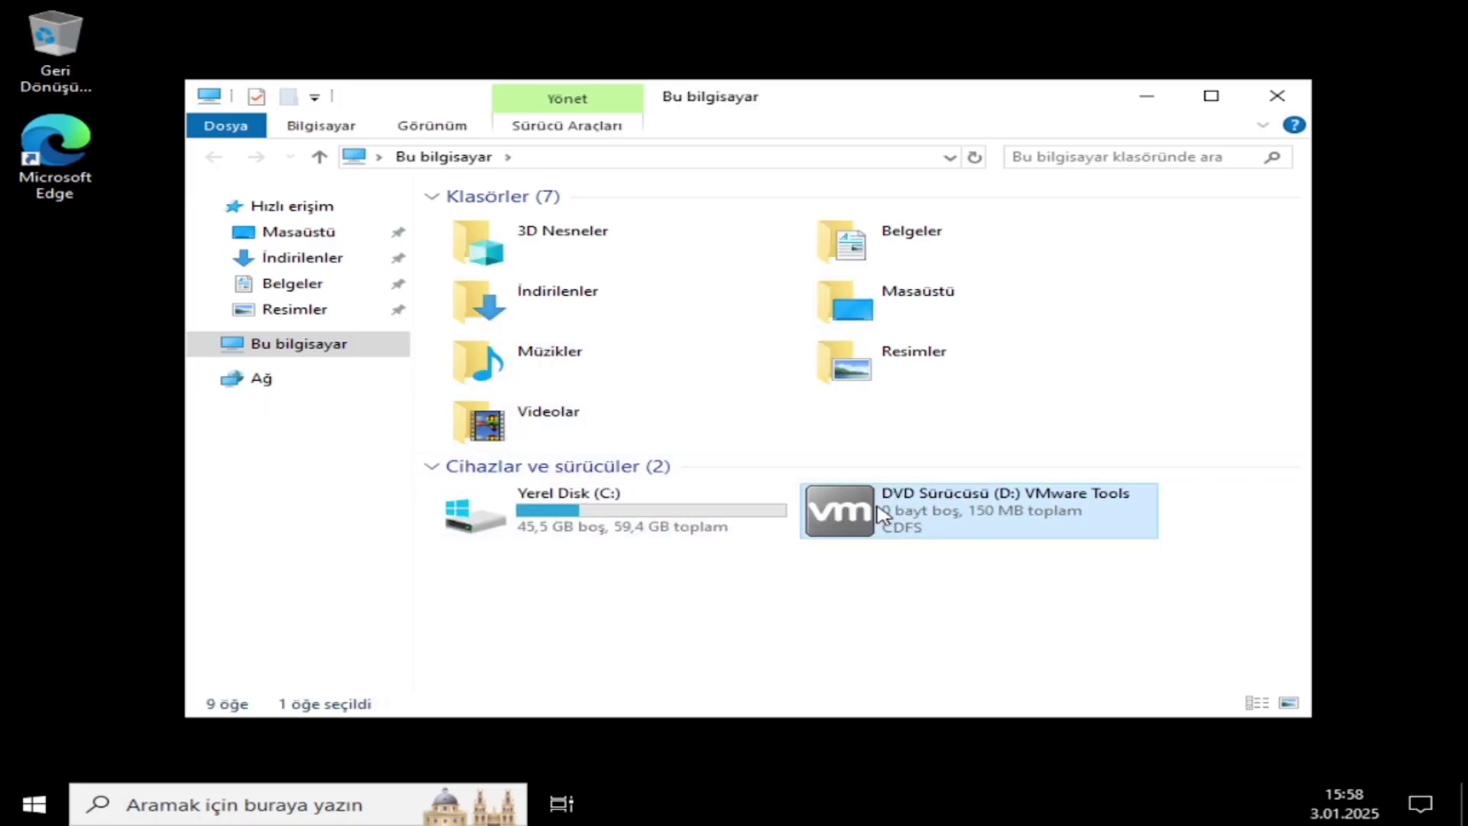
{"action": "double_click", "coordinate": [883, 516]}
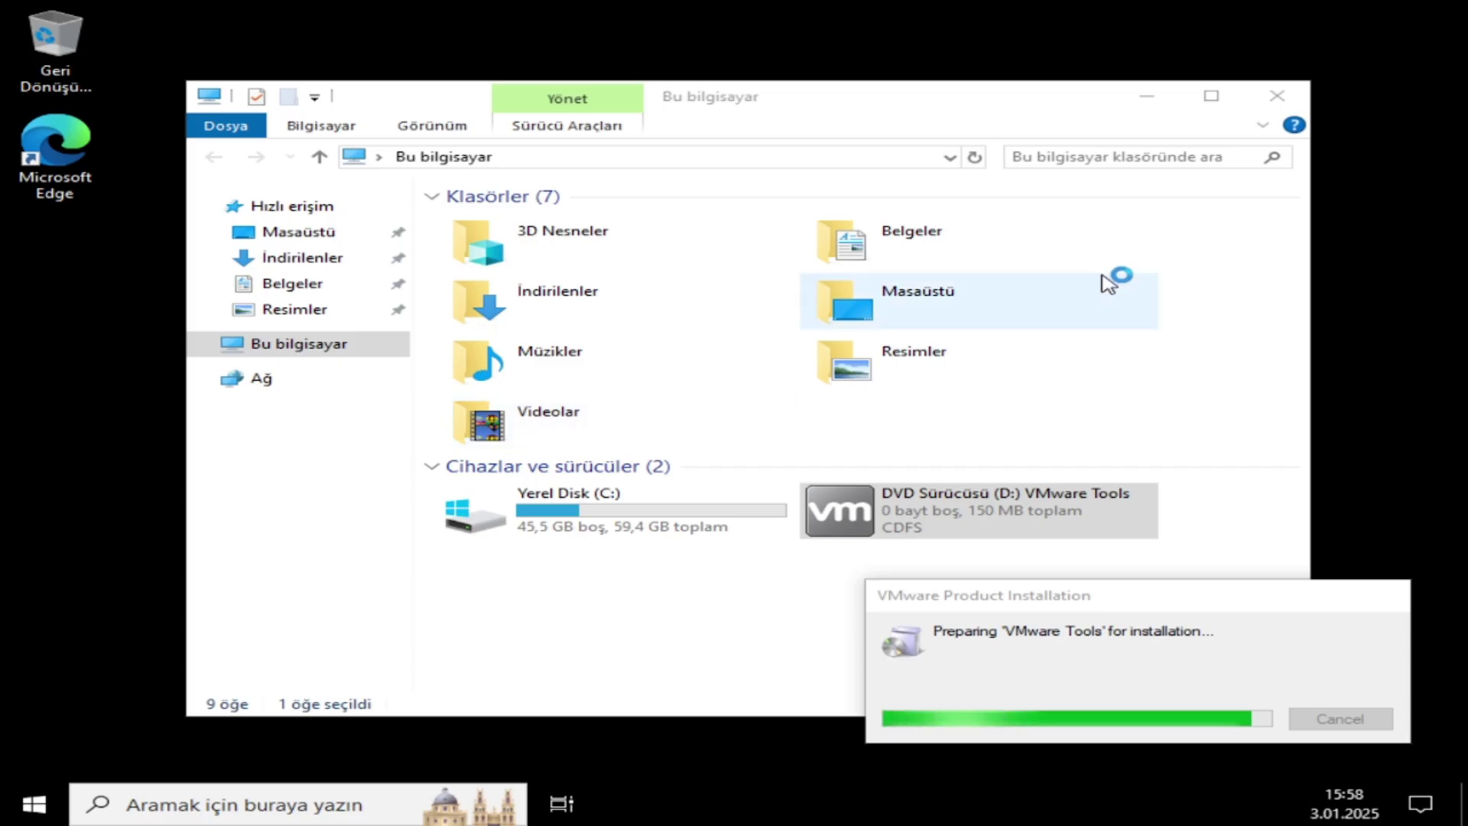
{"action": "left_click", "coordinate": [1277, 96]}
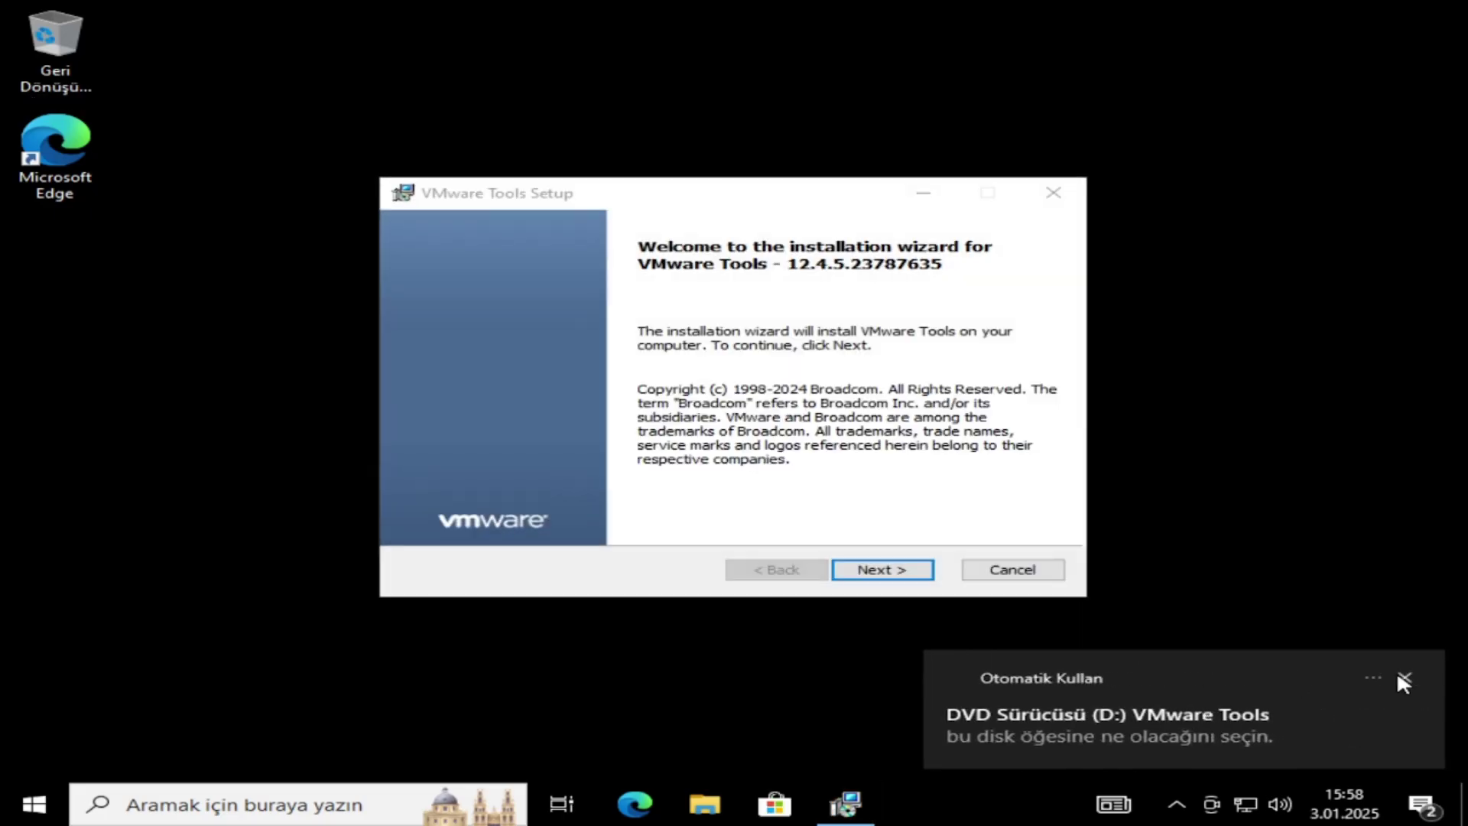
Step: Dismiss the disc and device notifications, and proceed through the VMware Tools Setup wizard to start the installation
{"action": "left_click", "coordinate": [1404, 677]}
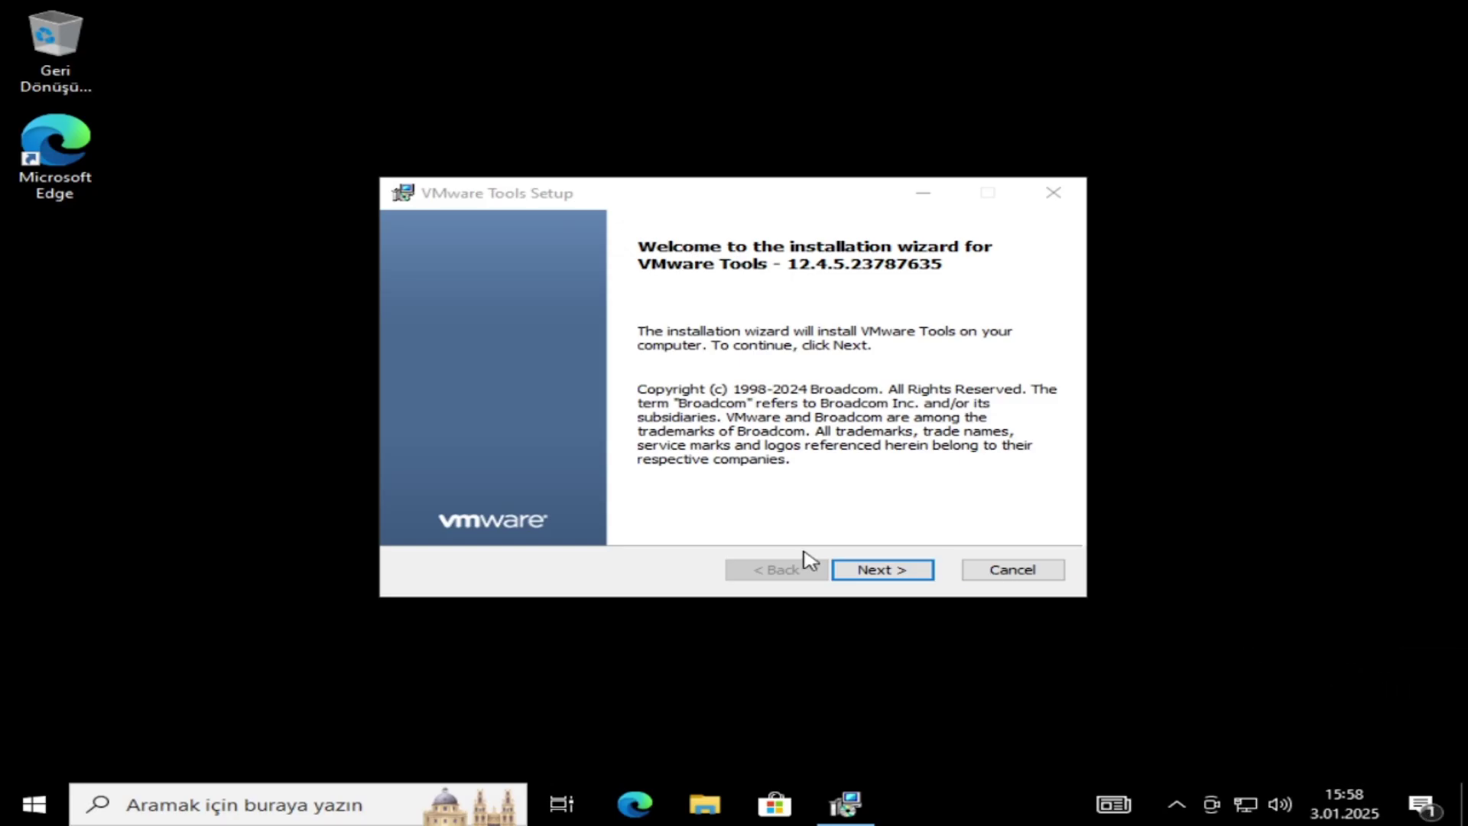
{"action": "left_click", "coordinate": [1404, 623]}
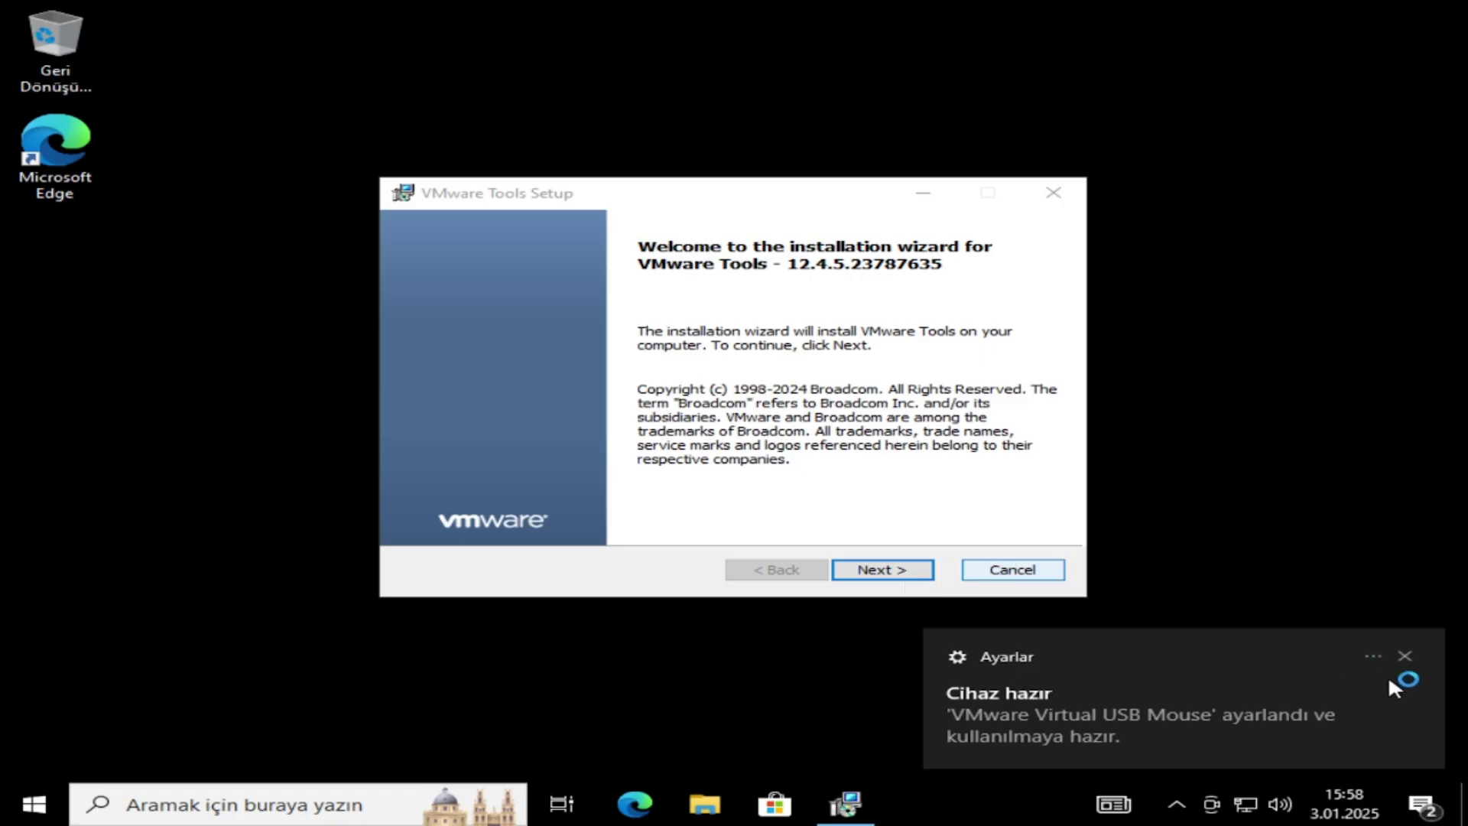
{"action": "left_click", "coordinate": [1407, 656]}
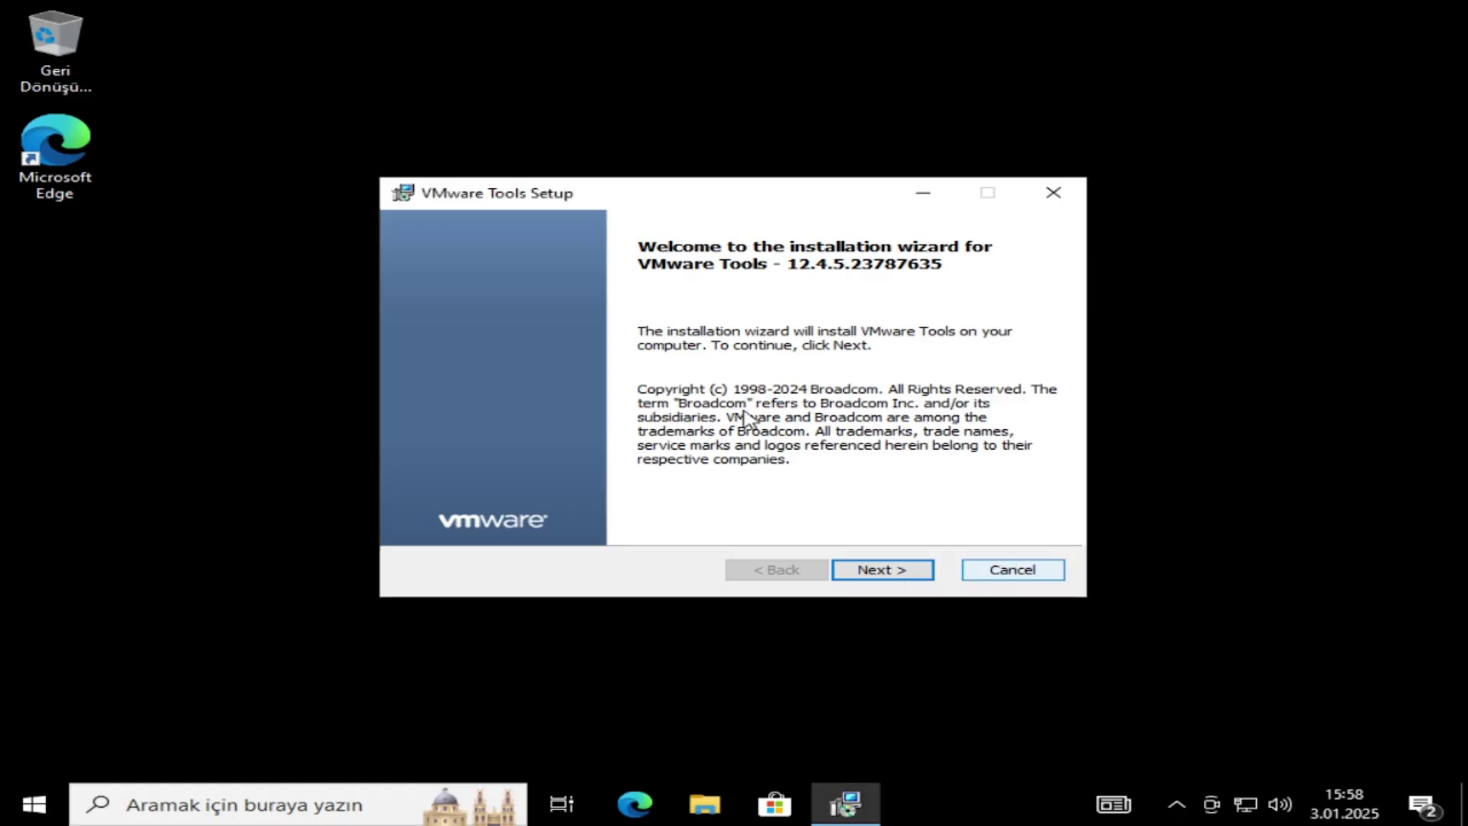
{"action": "left_click", "coordinate": [870, 581]}
{"action": "left_click", "coordinate": [870, 572]}
{"action": "left_click", "coordinate": [869, 572]}
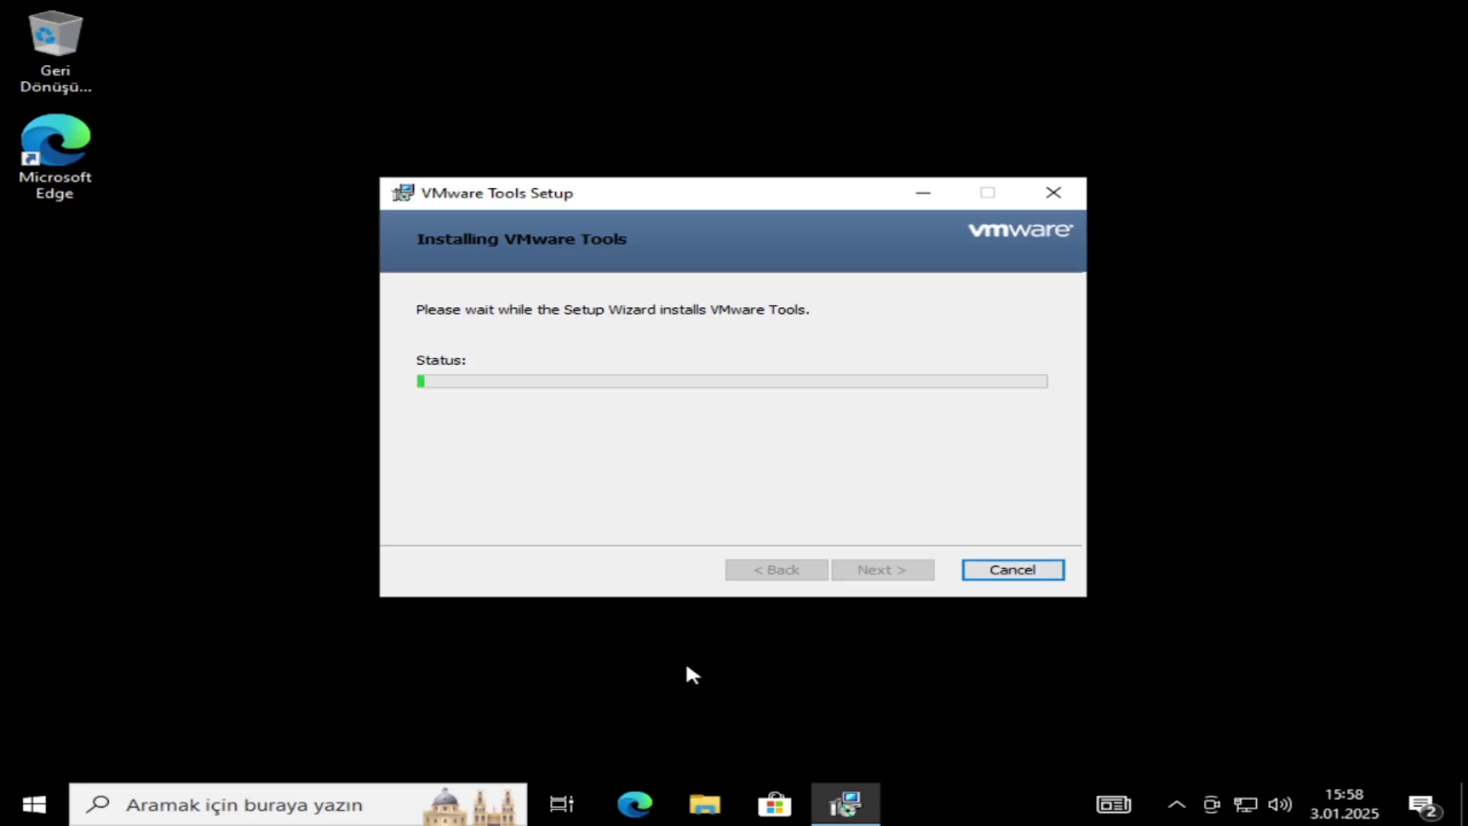
Step: Unpin Microsoft Store from the taskbar
{"action": "left_click", "coordinate": [775, 817]}
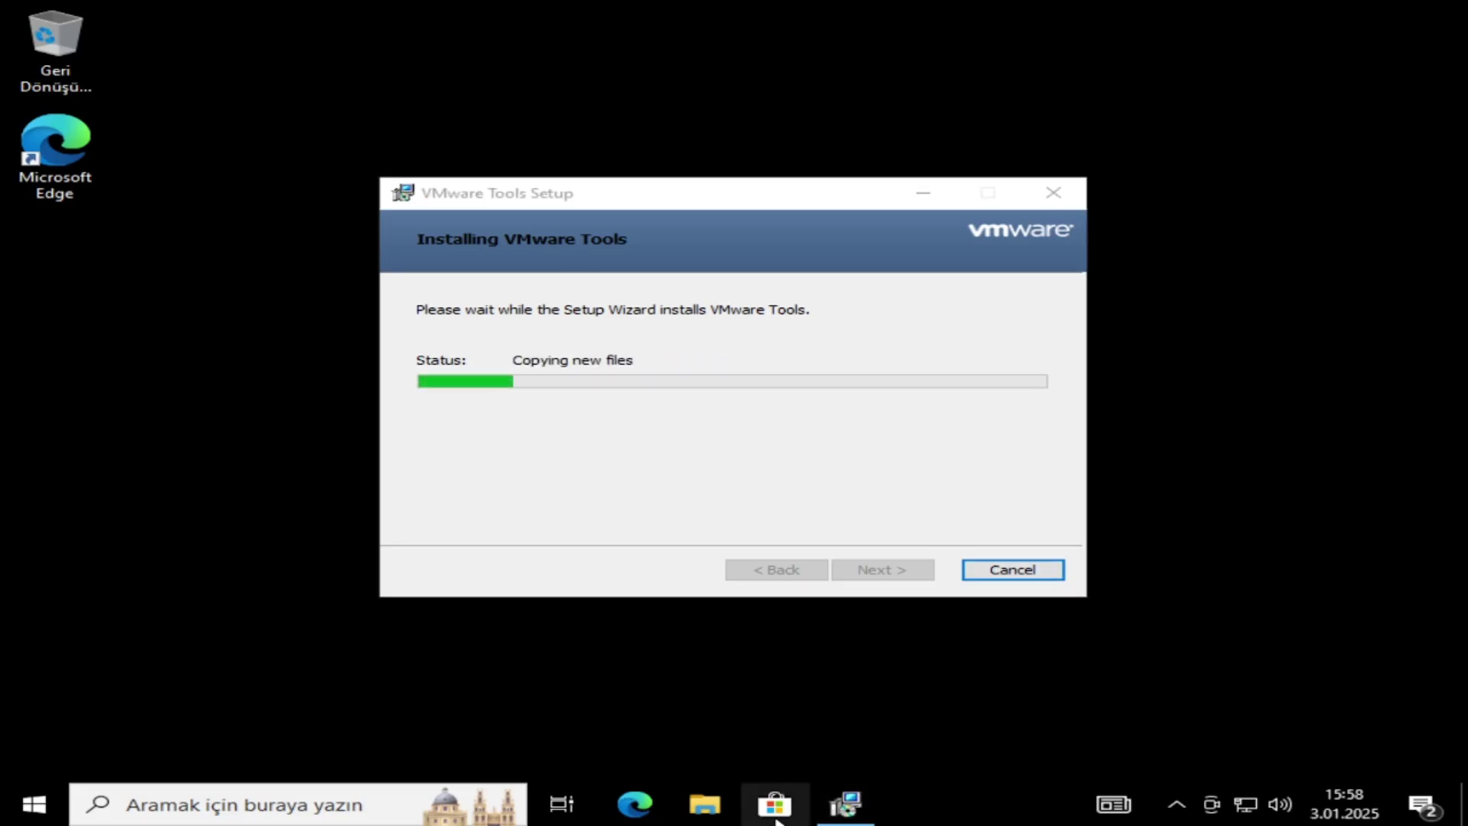
{"action": "right_click", "coordinate": [776, 818]}
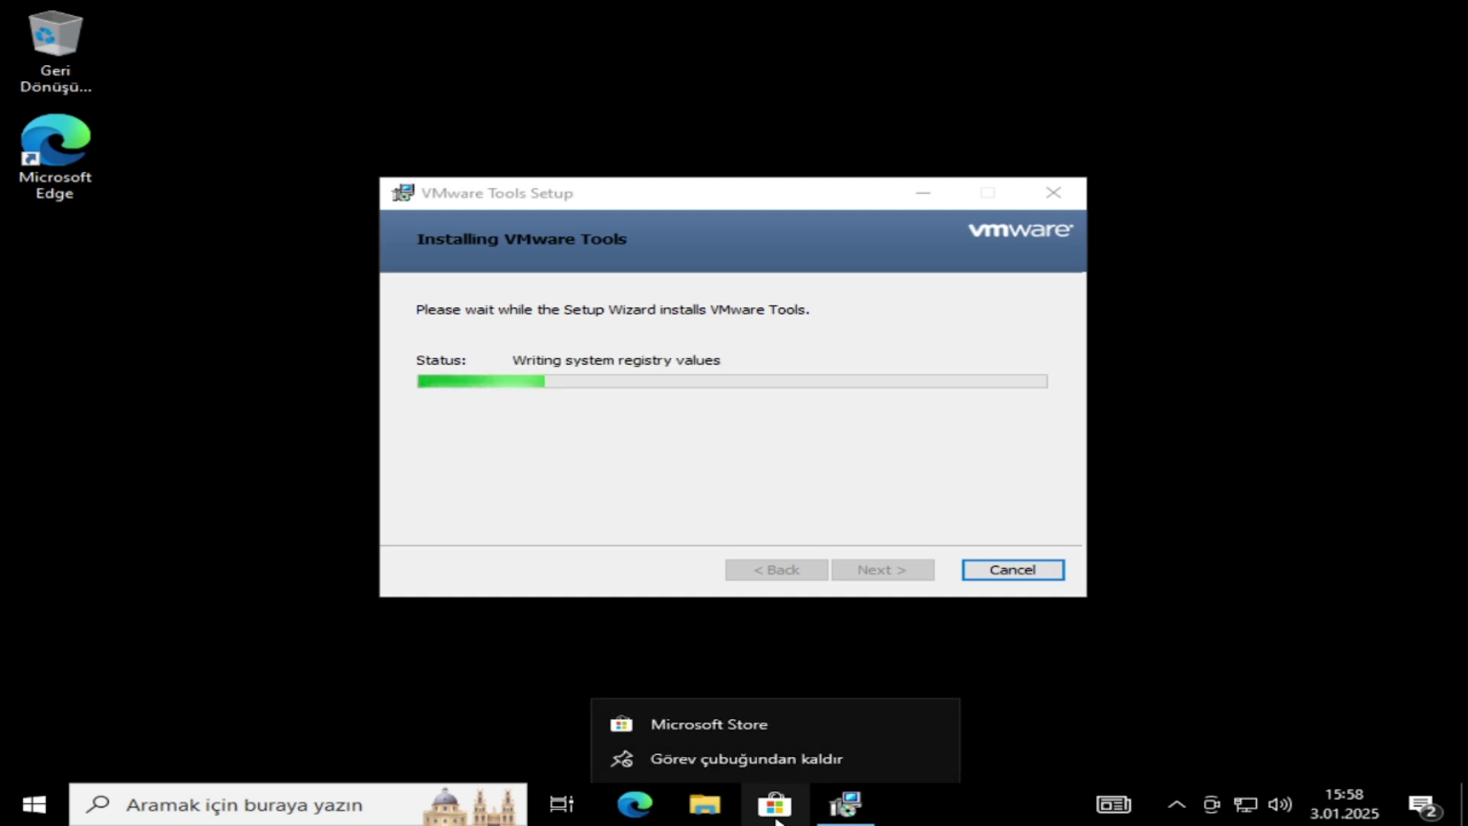
{"action": "left_click", "coordinate": [712, 759]}
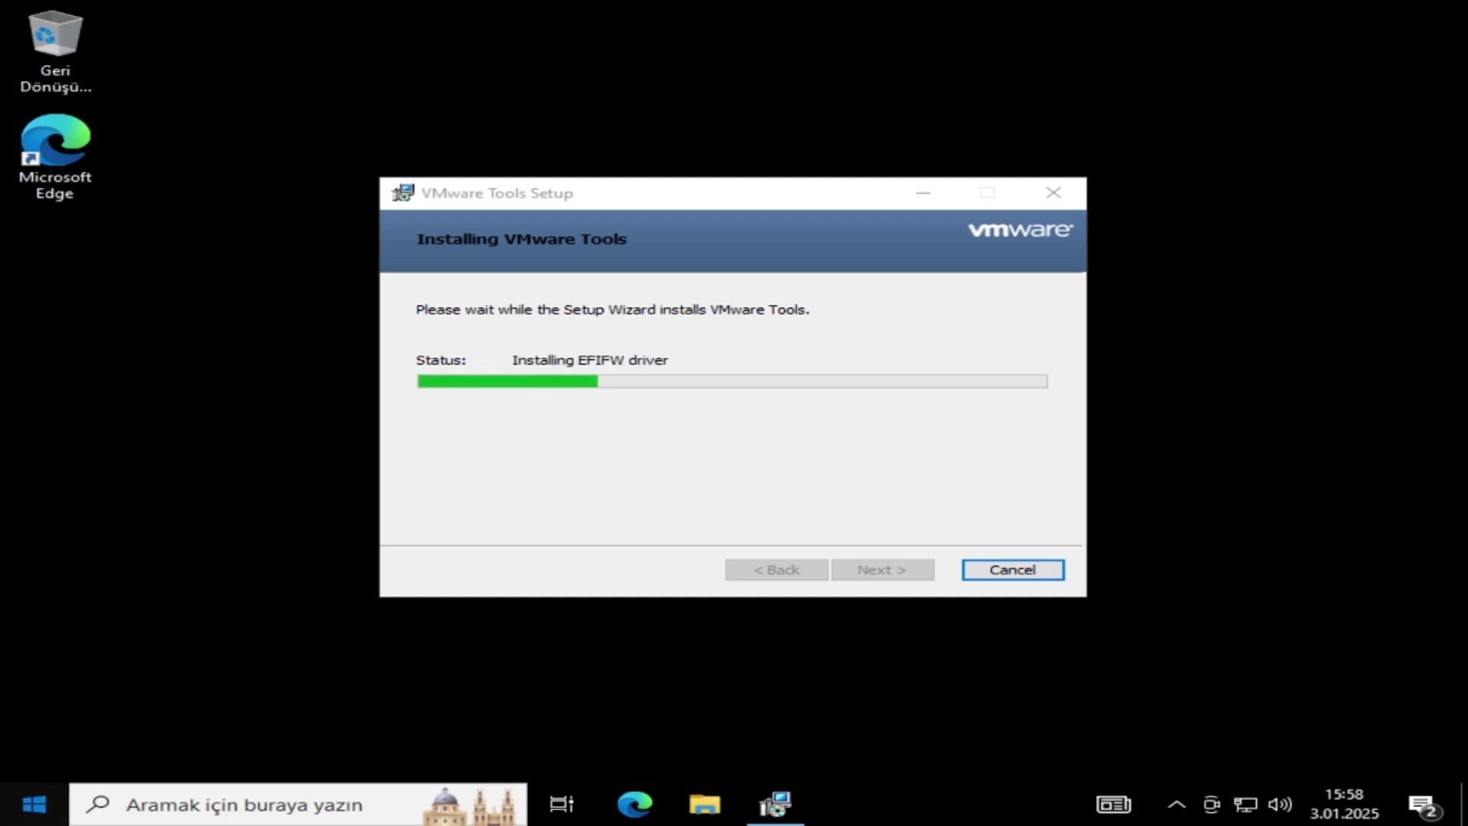
{"action": "key", "text": "super"}
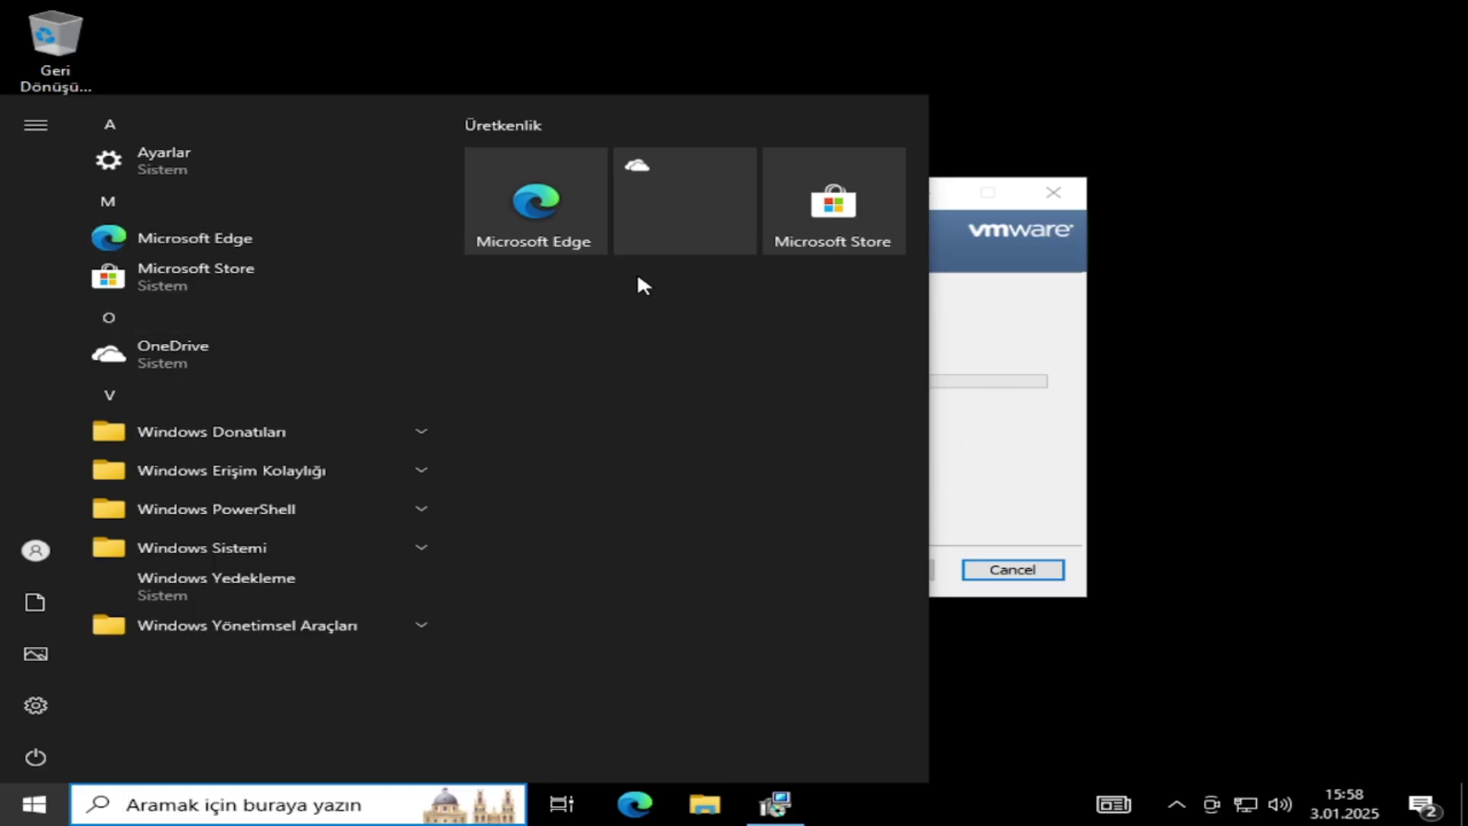
{"action": "left_click", "coordinate": [1032, 447]}
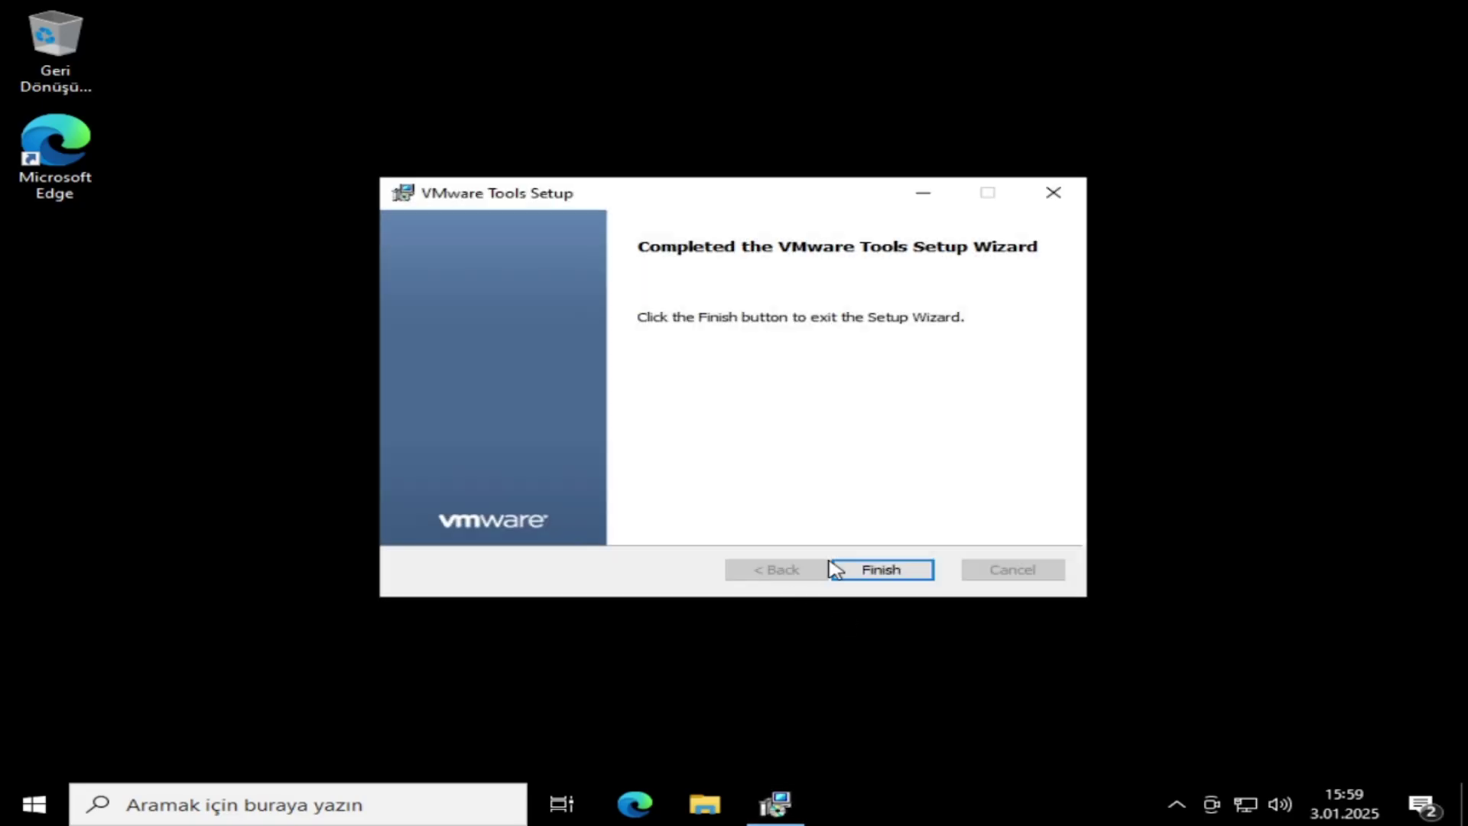
Step: Finish the VMware Tools Setup wizard and restart Windows
{"action": "left_click", "coordinate": [875, 568]}
{"action": "left_click", "coordinate": [637, 455]}
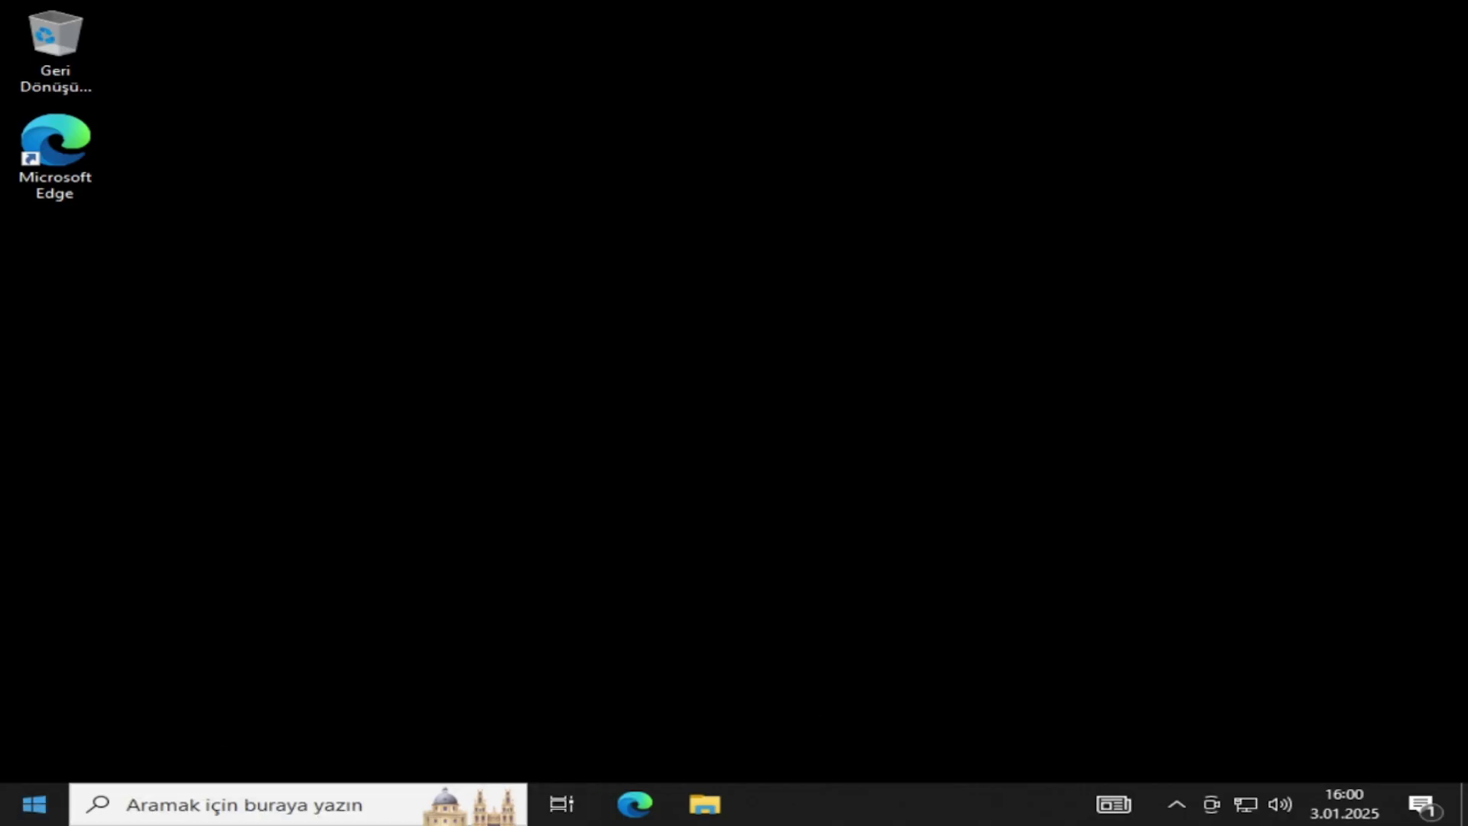
{"action": "left_click", "coordinate": [34, 804]}
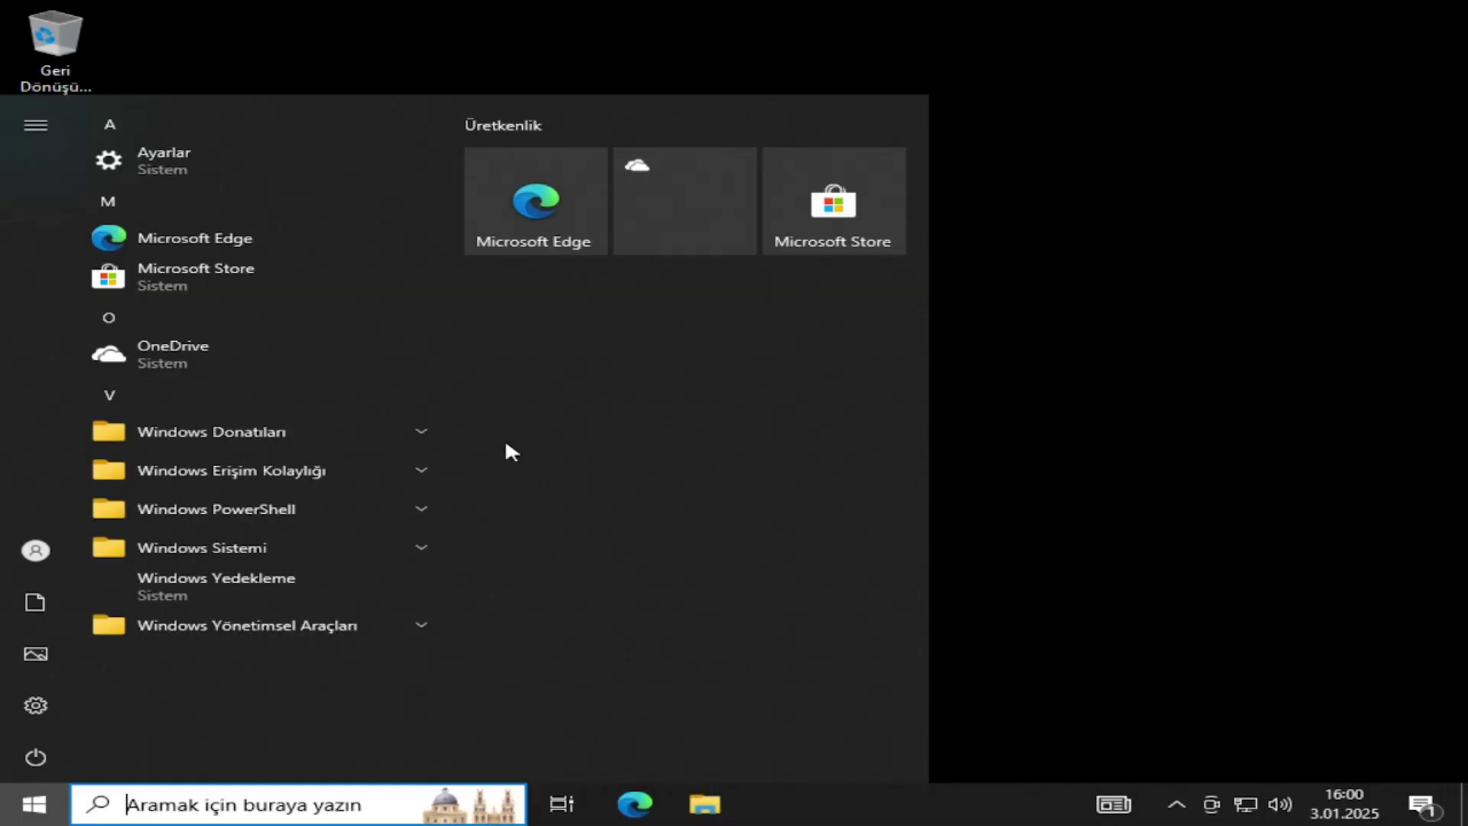
{"action": "left_click", "coordinate": [1213, 629]}
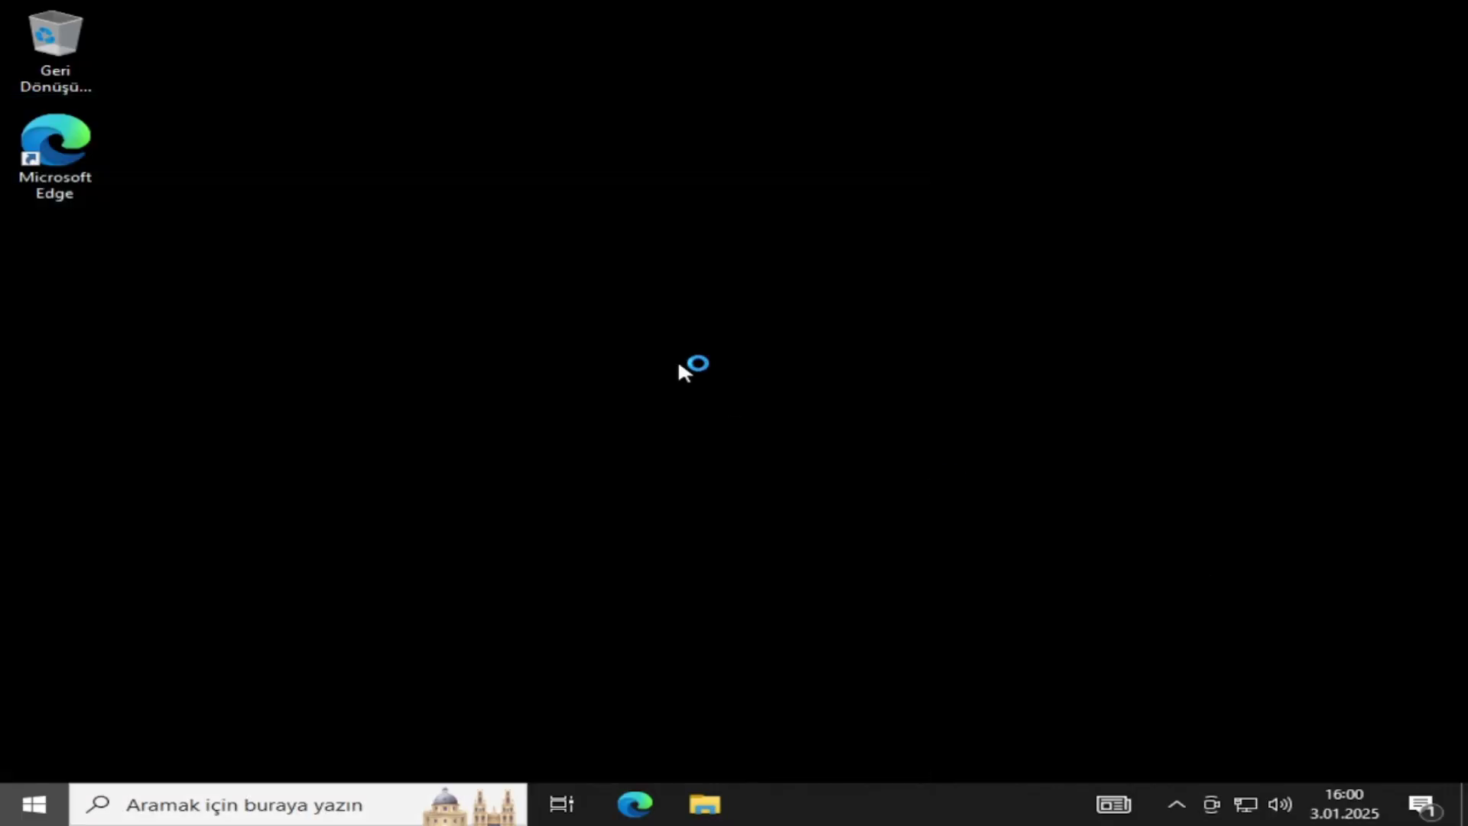
Step: Open the desktop's personalization settings to view the Arka Plan page, and close the Settings window
{"action": "right_click", "coordinate": [680, 365]}
{"action": "left_click", "coordinate": [794, 564]}
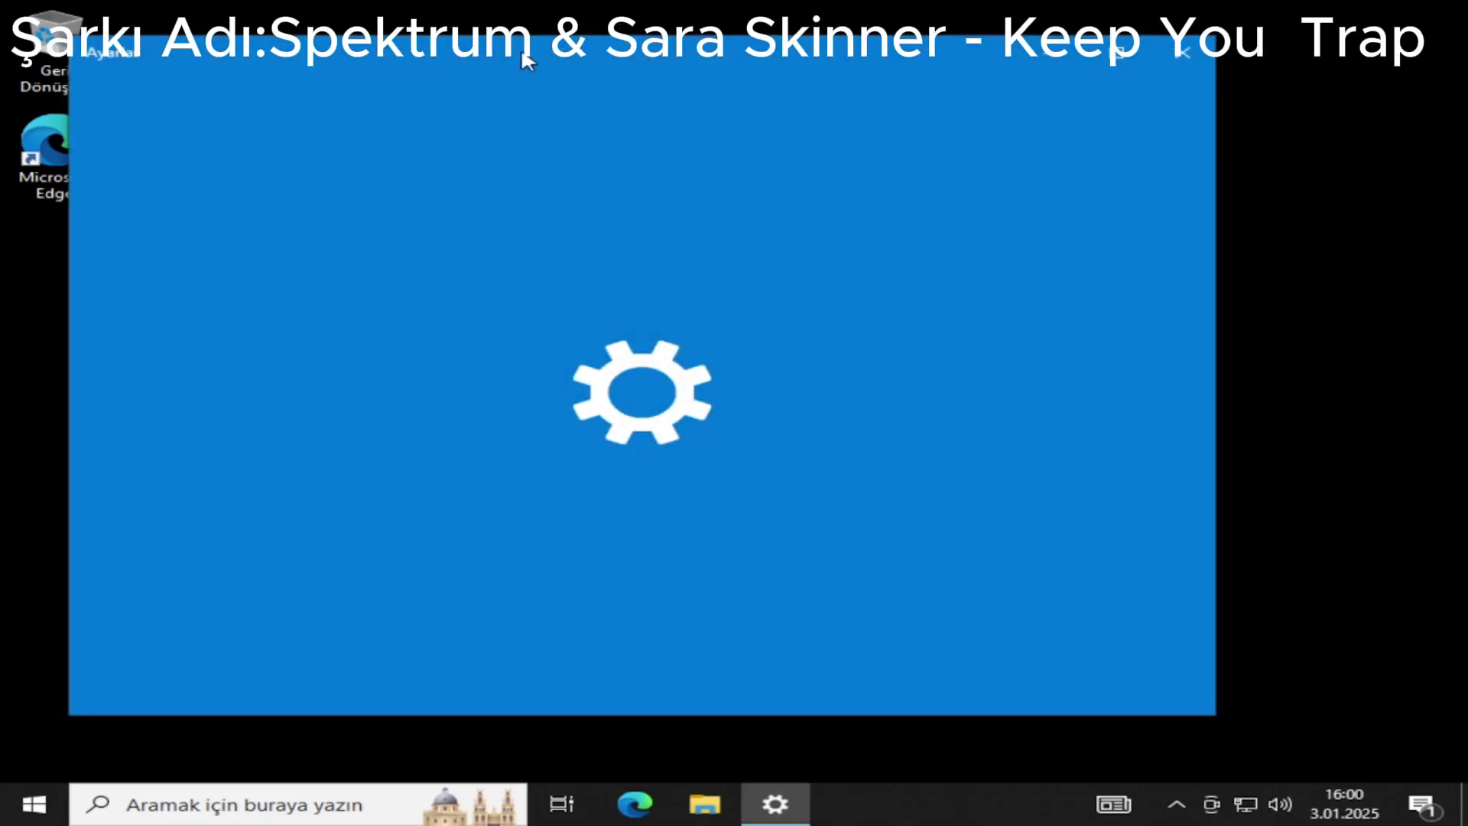
{"action": "left_click_drag", "start_coordinate": [526, 57], "coordinate": [610, 49]}
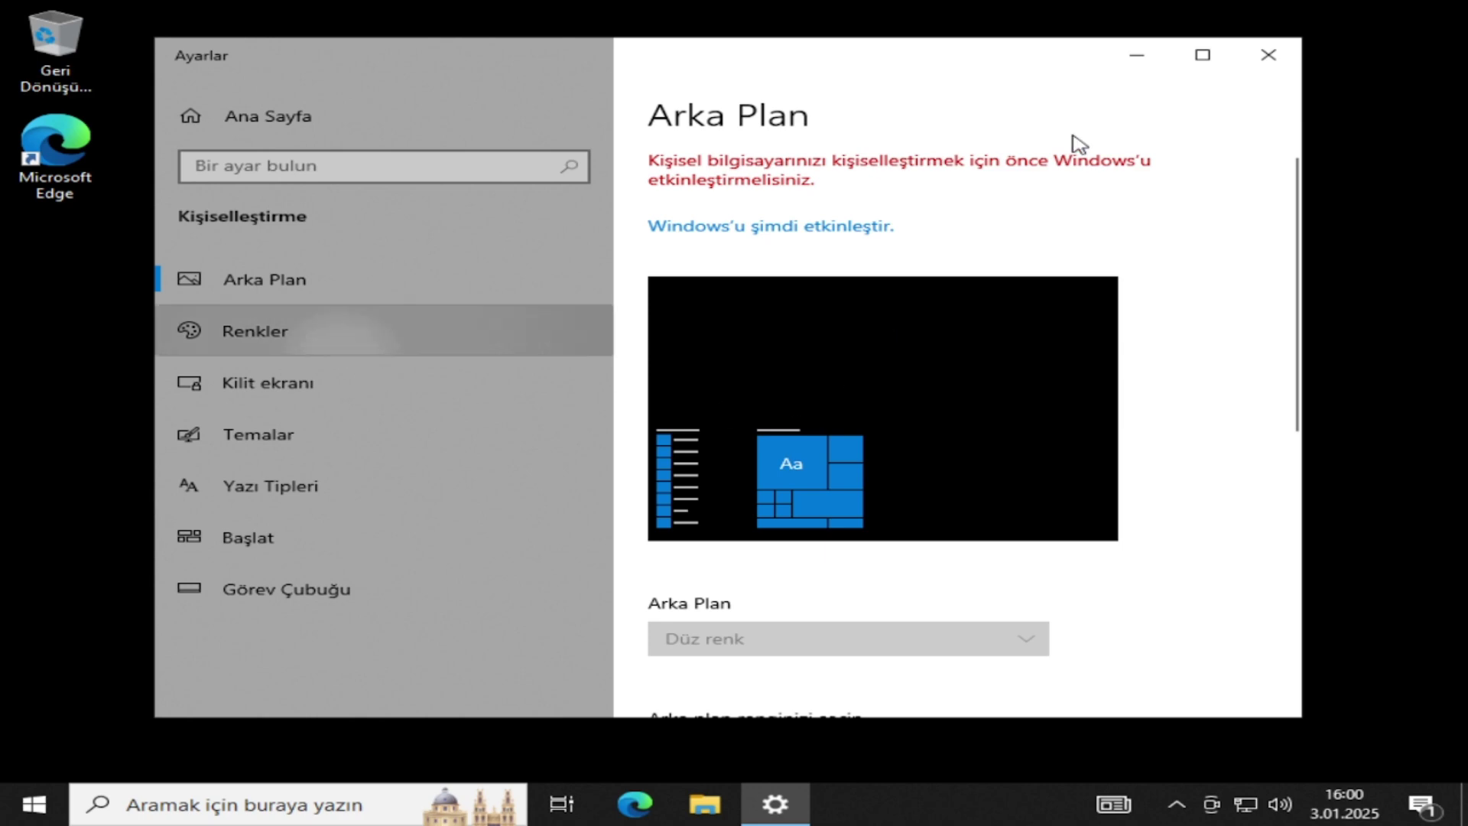
{"action": "left_click", "coordinate": [1289, 60]}
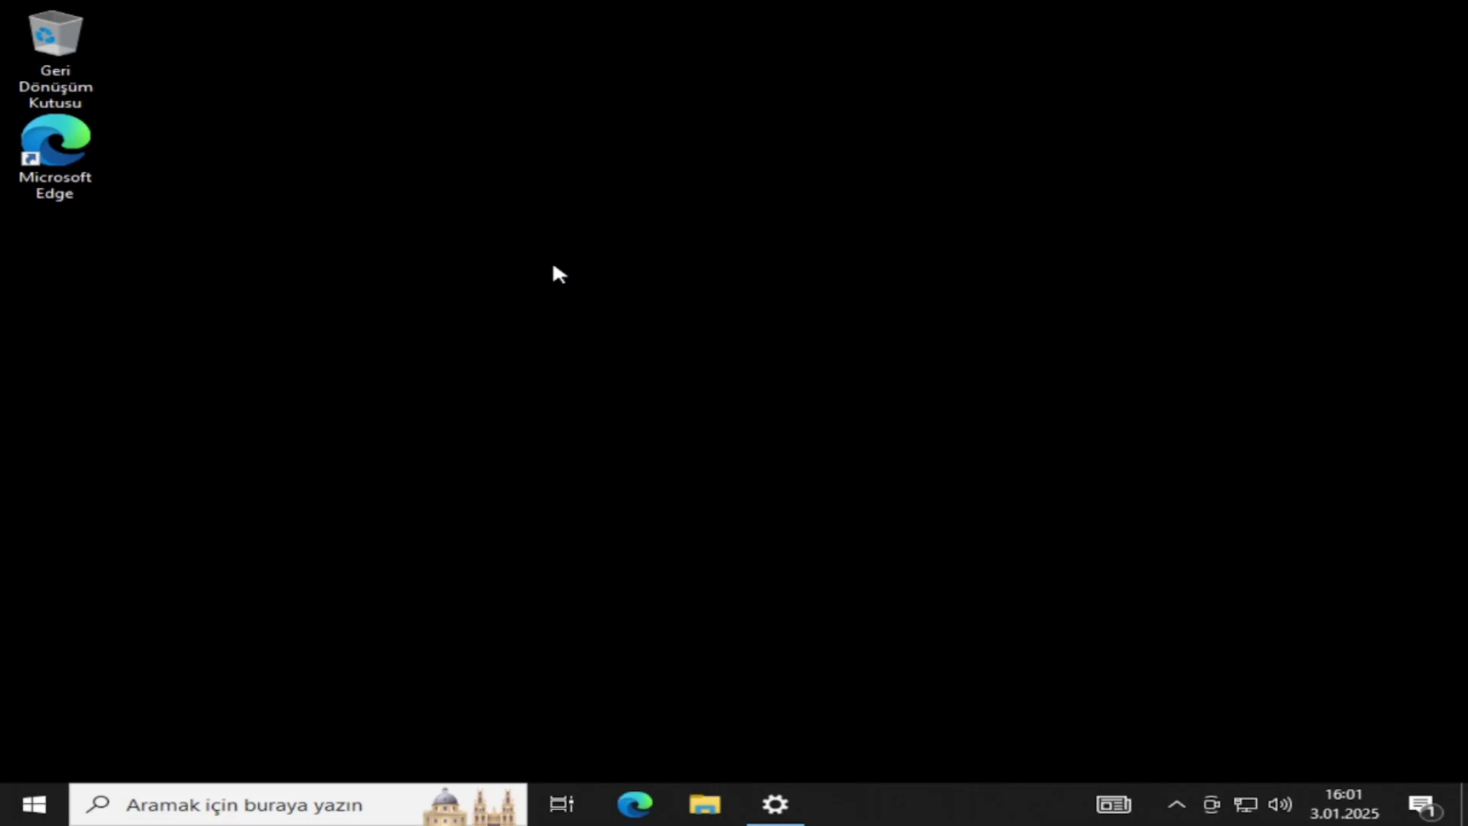
Step: Set the screen resolution to 1920 × 1080 in the display settings, keep the change and close Settings
{"action": "right_click", "coordinate": [552, 260]}
{"action": "left_click", "coordinate": [622, 439]}
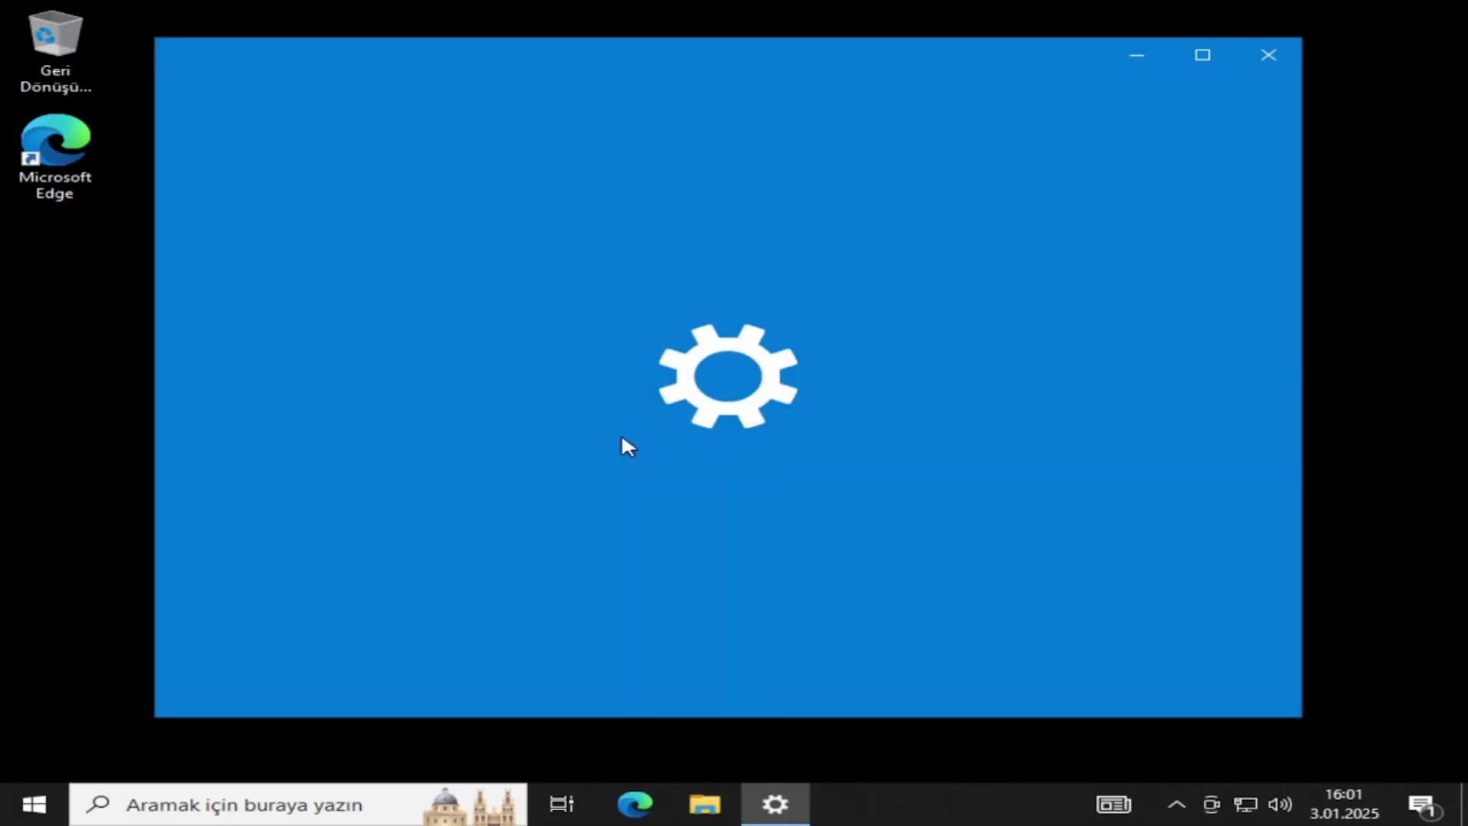
{"action": "scroll", "coordinate": [918, 650], "scroll_direction": "down", "scroll_amount": 5}
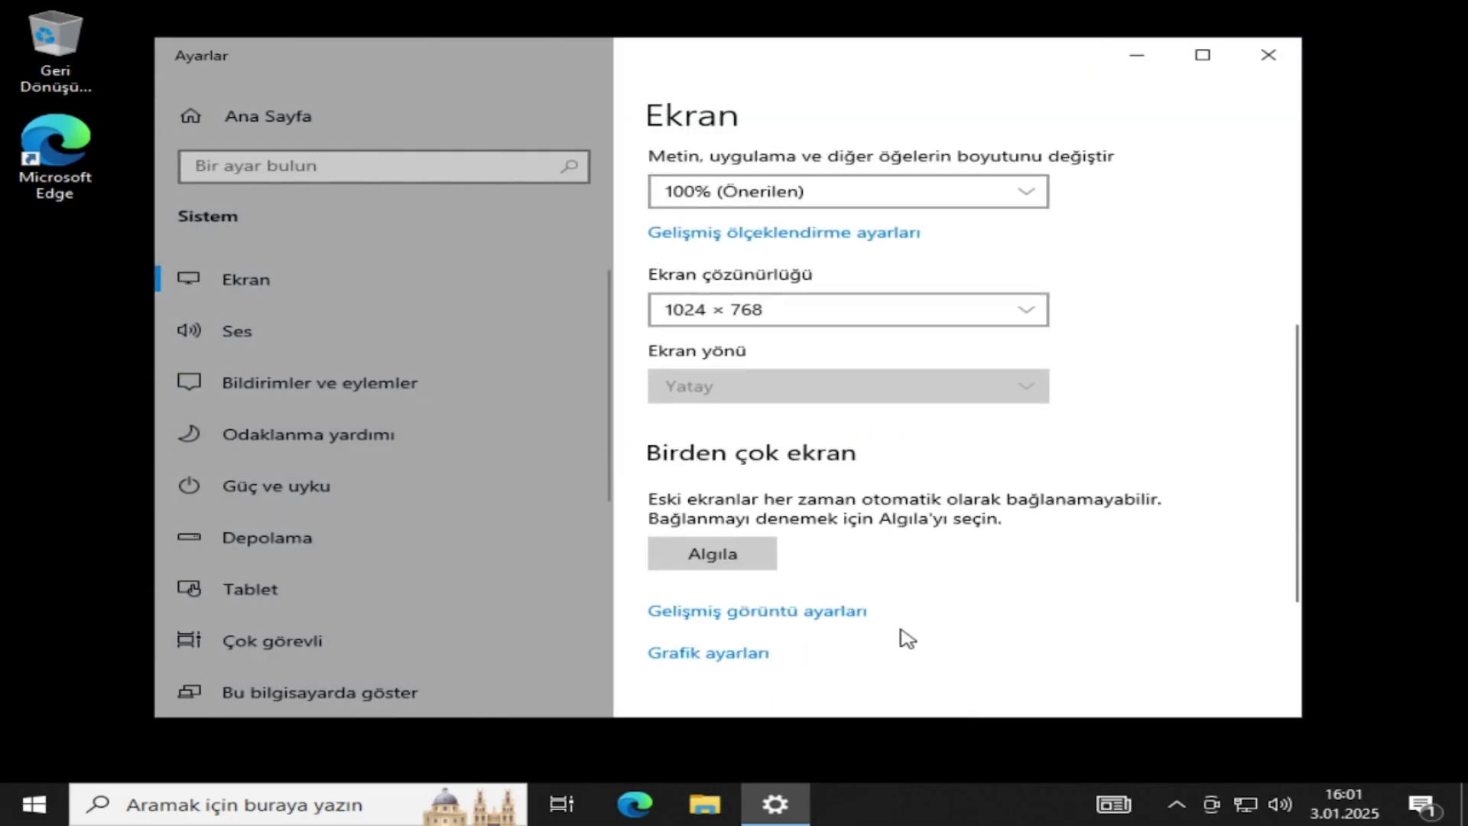
{"action": "left_click", "coordinate": [741, 314]}
{"action": "scroll", "coordinate": [737, 322], "scroll_direction": "up", "scroll_amount": 2}
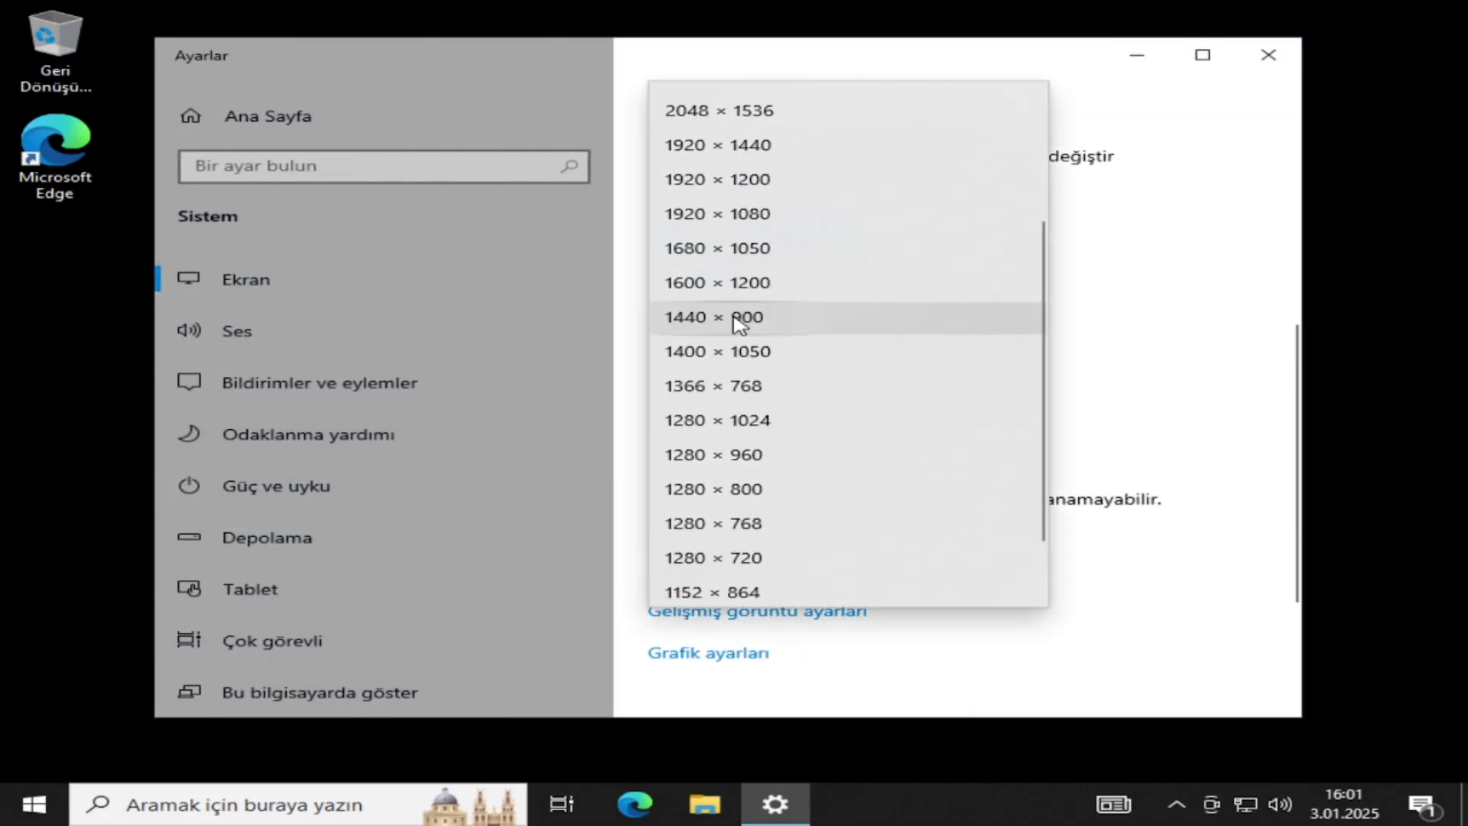
{"action": "scroll", "coordinate": [738, 323], "scroll_direction": "up", "scroll_amount": 2}
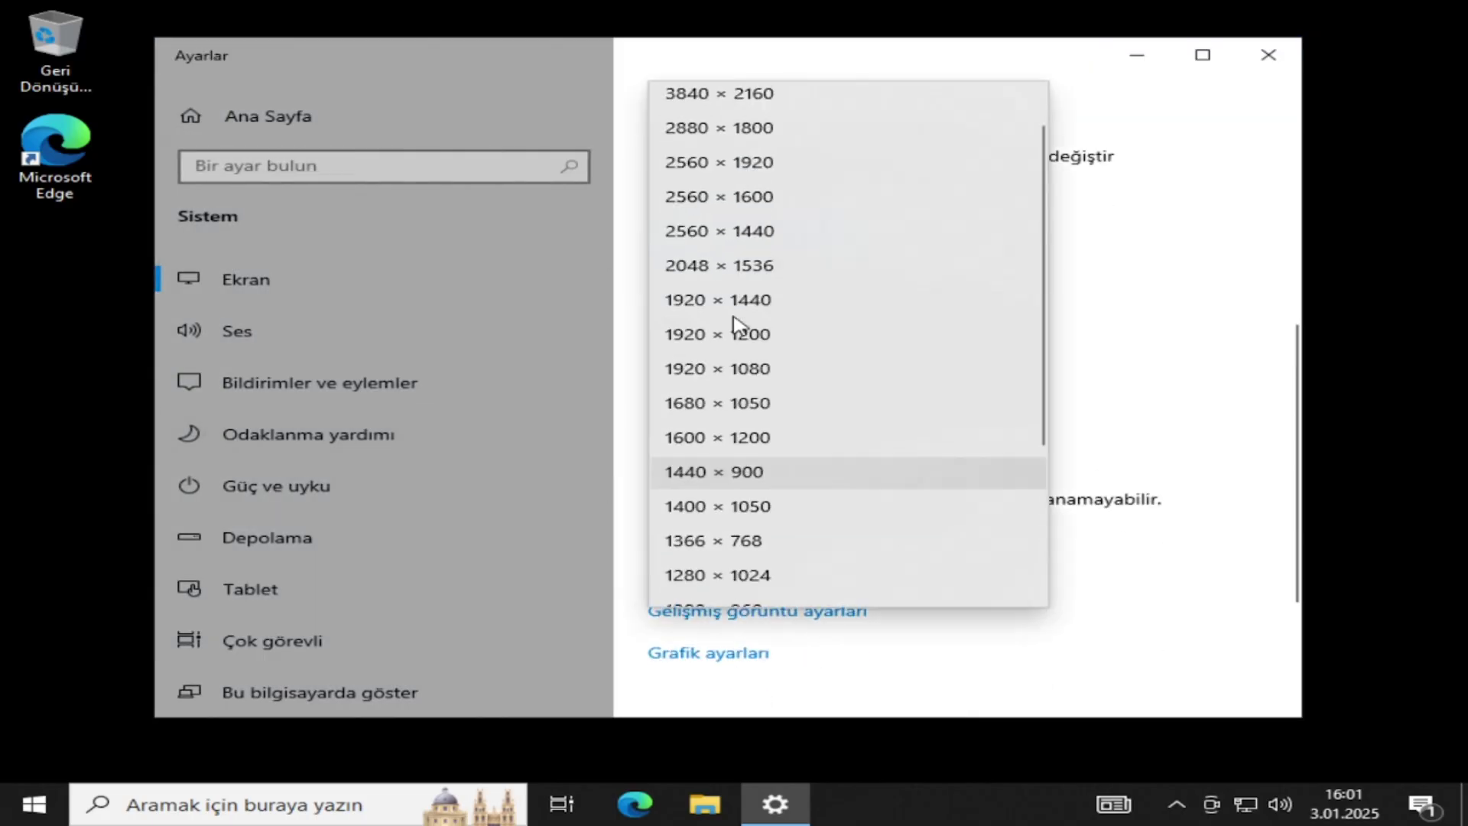
{"action": "left_click", "coordinate": [705, 371]}
{"action": "left_click", "coordinate": [557, 310]}
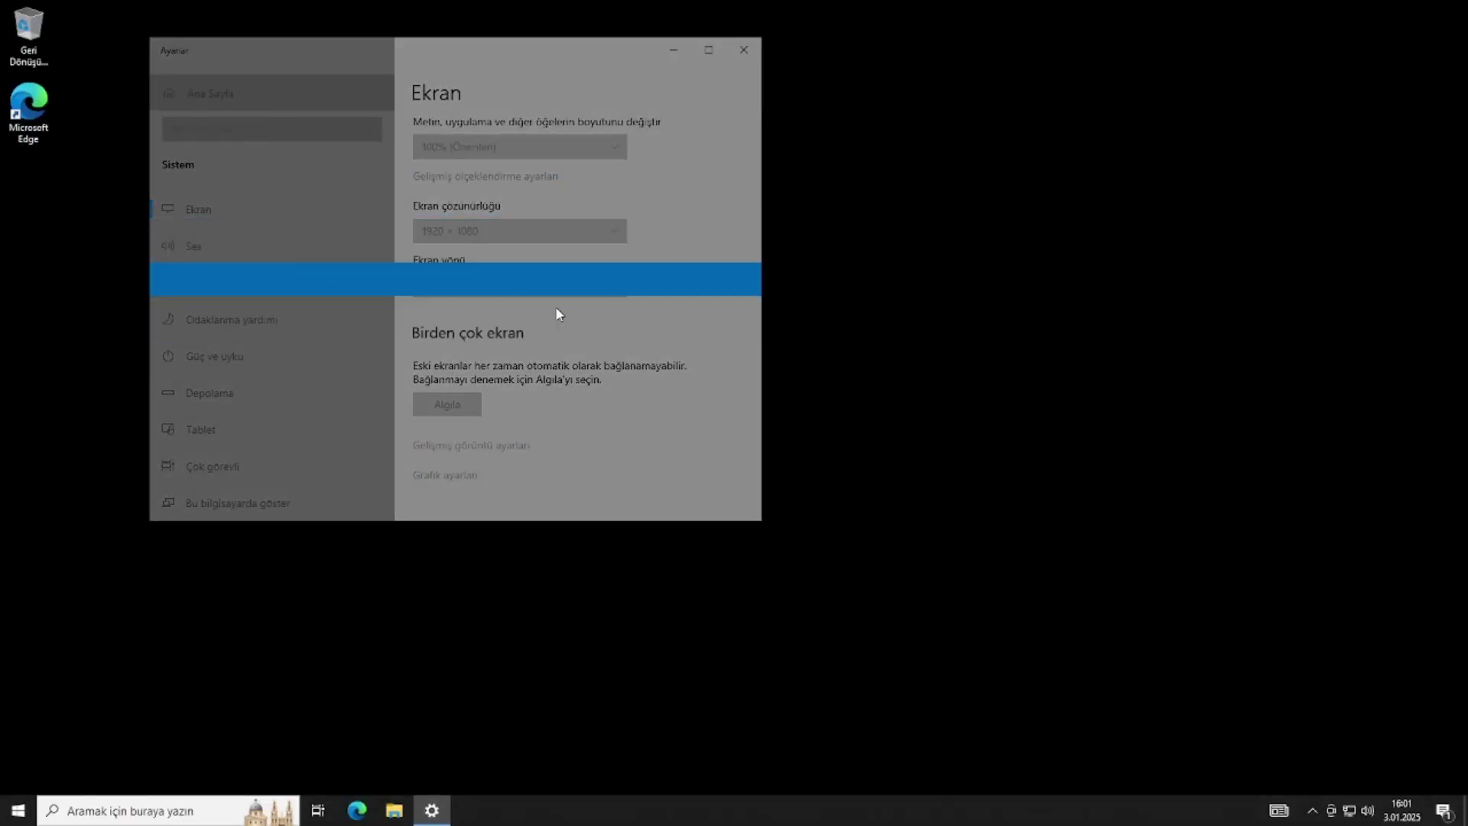
{"action": "left_click", "coordinate": [743, 49]}
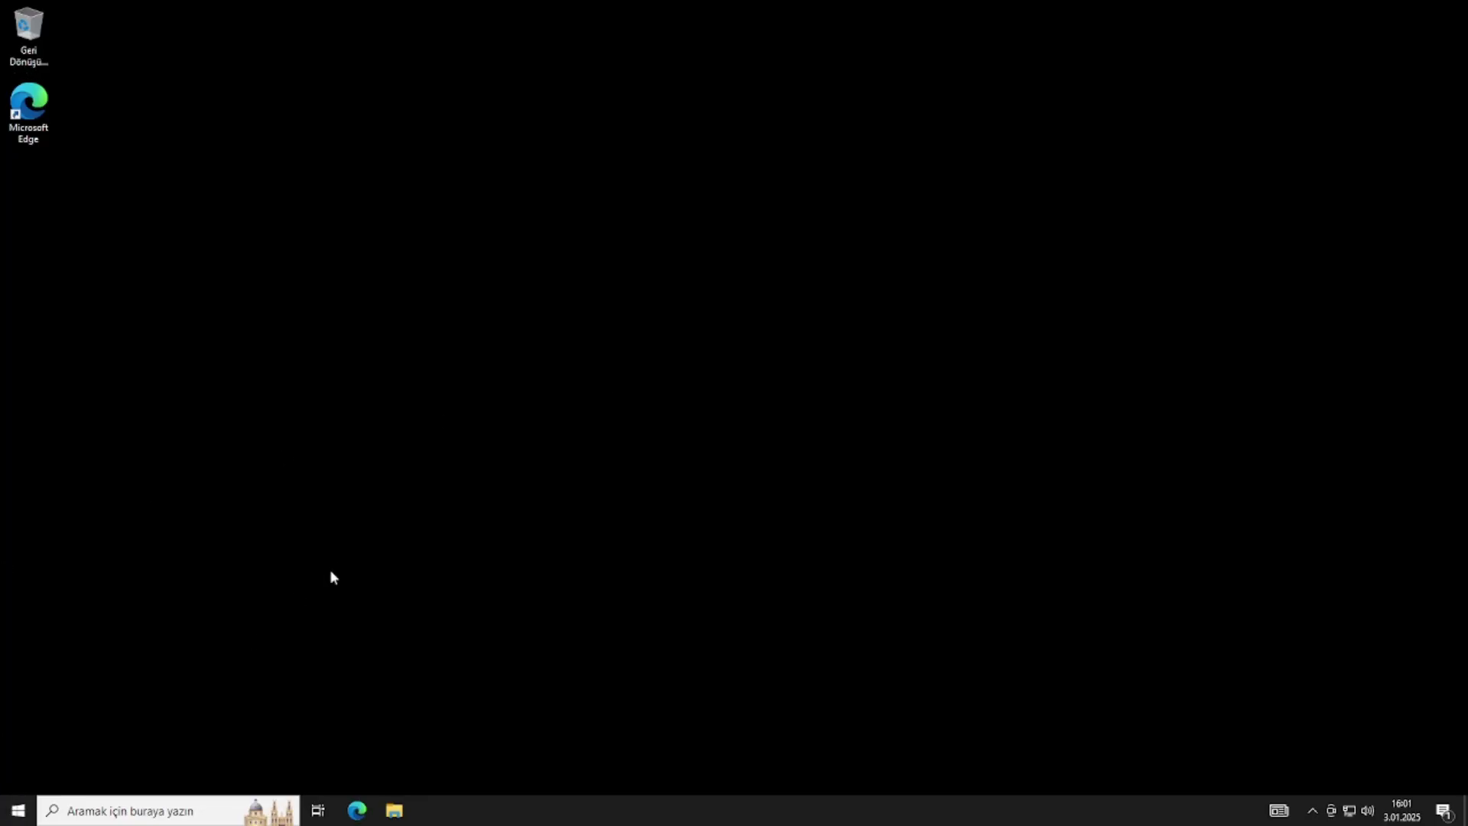
Step: Open the Windows Hakkında version window and File Explorer, and place the Explorer window clear of it
{"action": "key", "text": "super"}
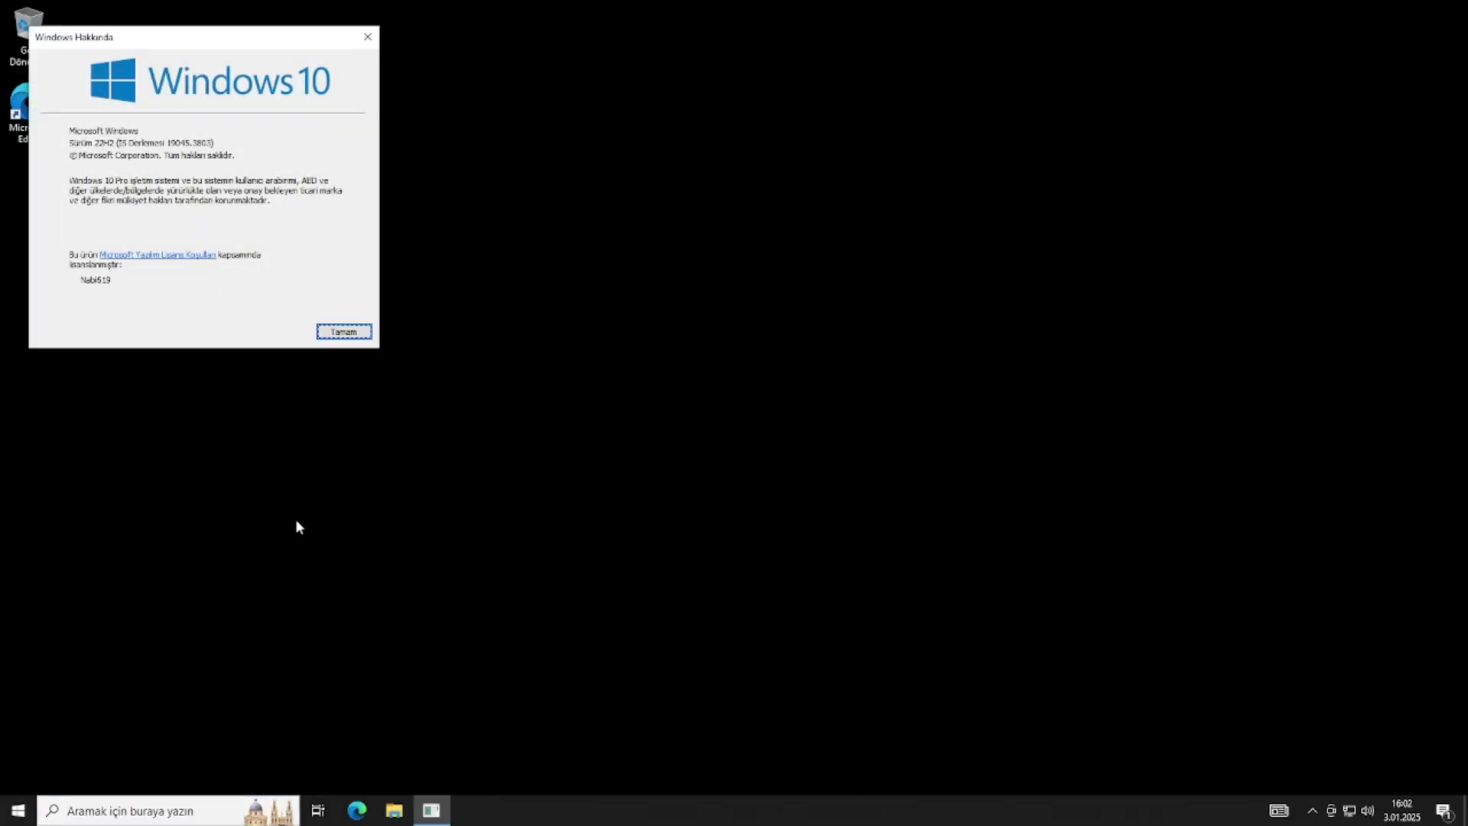
{"action": "key", "text": "super+e"}
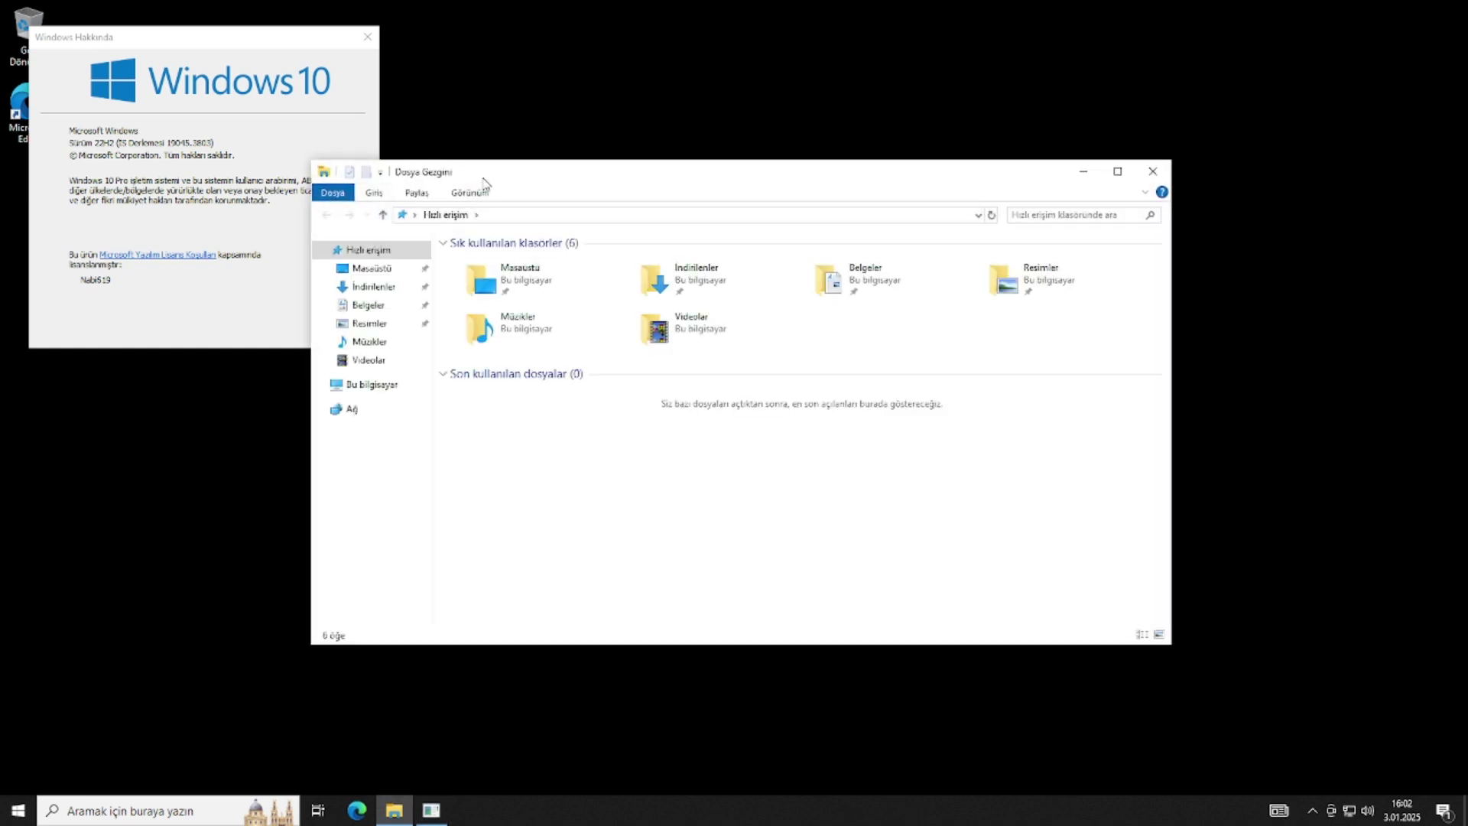
{"action": "left_click_drag", "start_coordinate": [478, 176], "coordinate": [636, 113]}
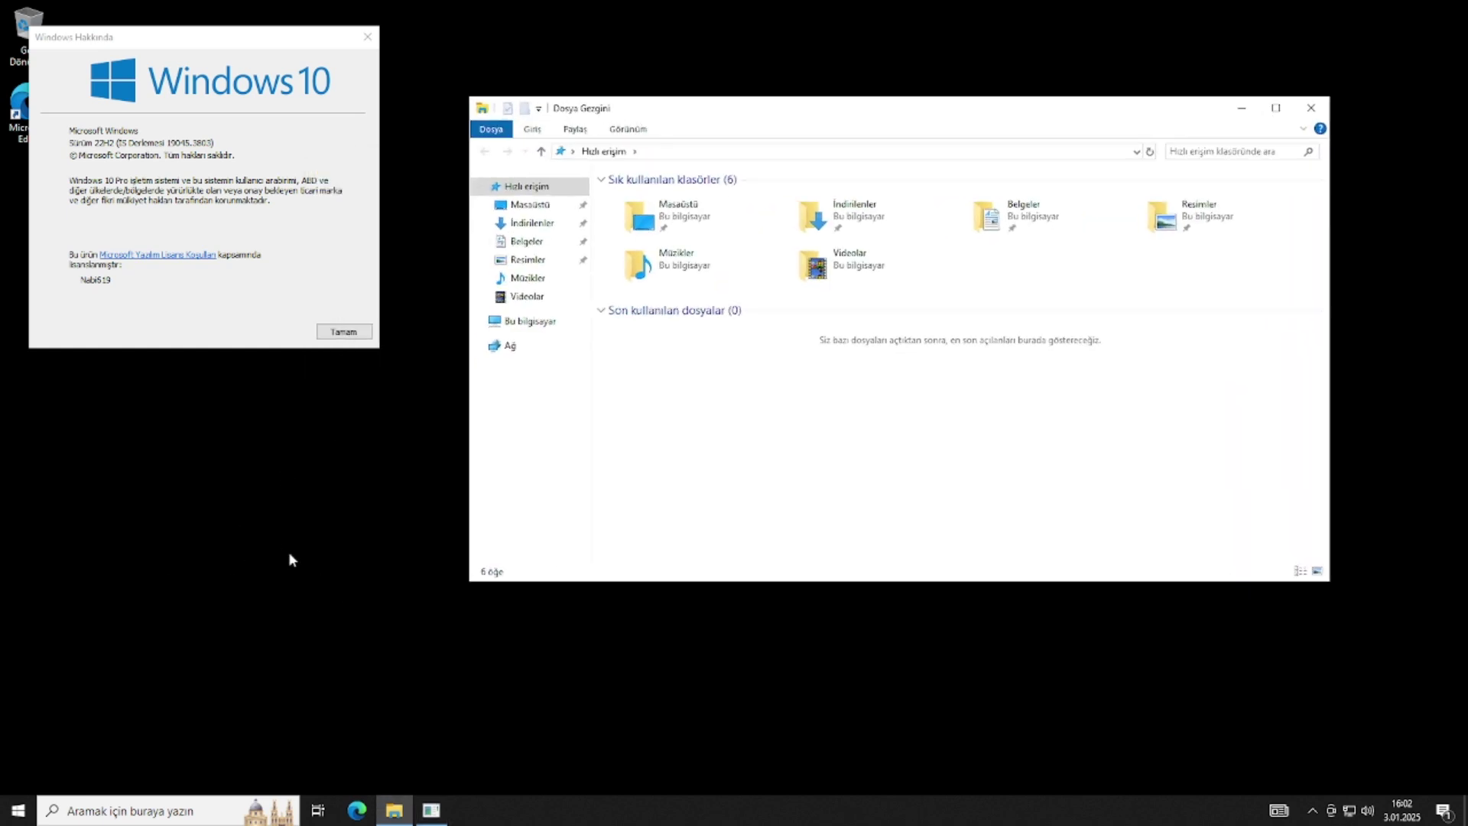
Step: Search for cmd, open Komut İstemi and move its window clear of the Windows Hakkında window
{"action": "key", "text": "super"}
{"action": "type", "text": "cmd"}
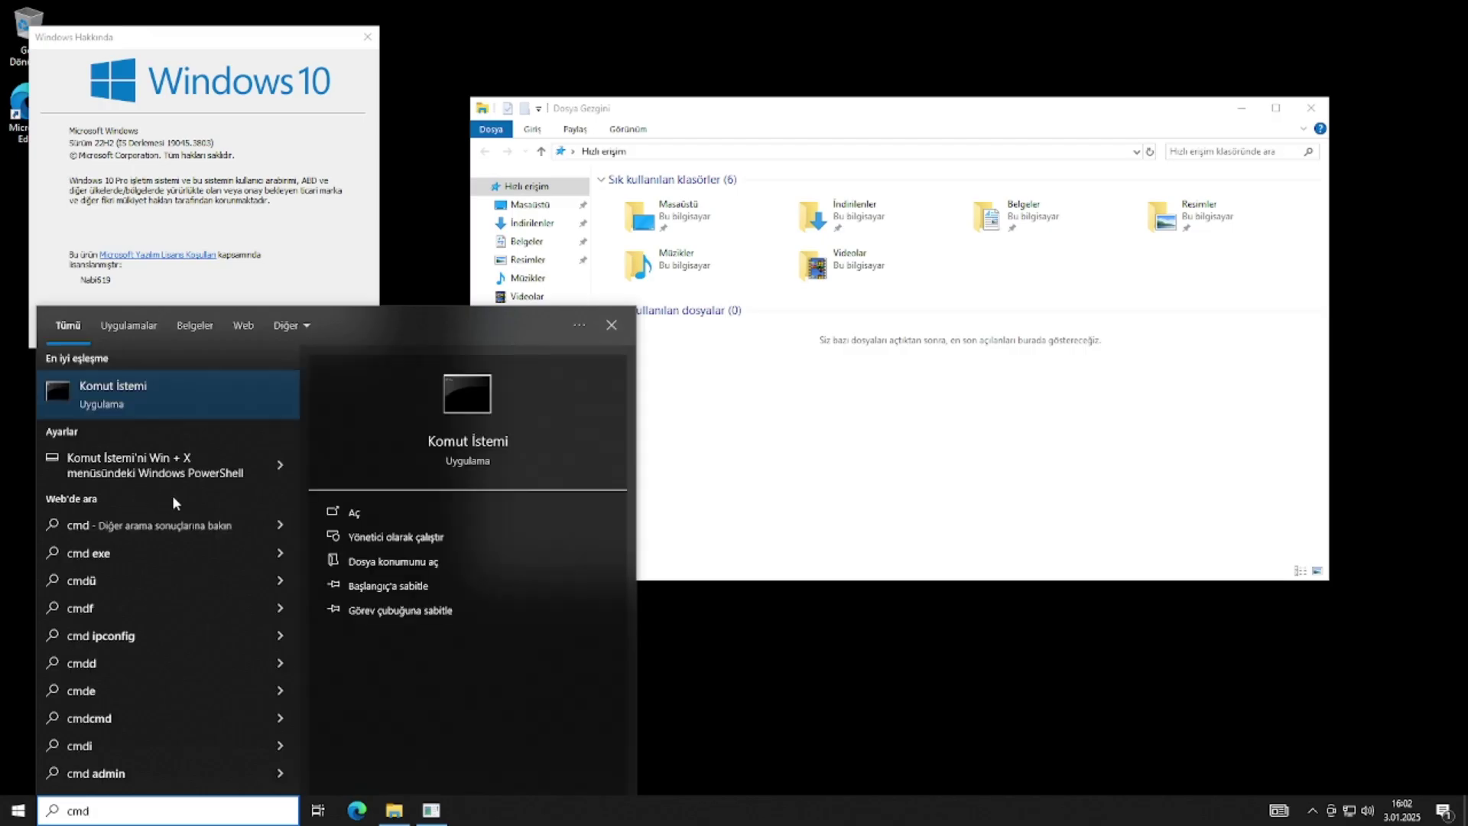
{"action": "key", "text": "Return"}
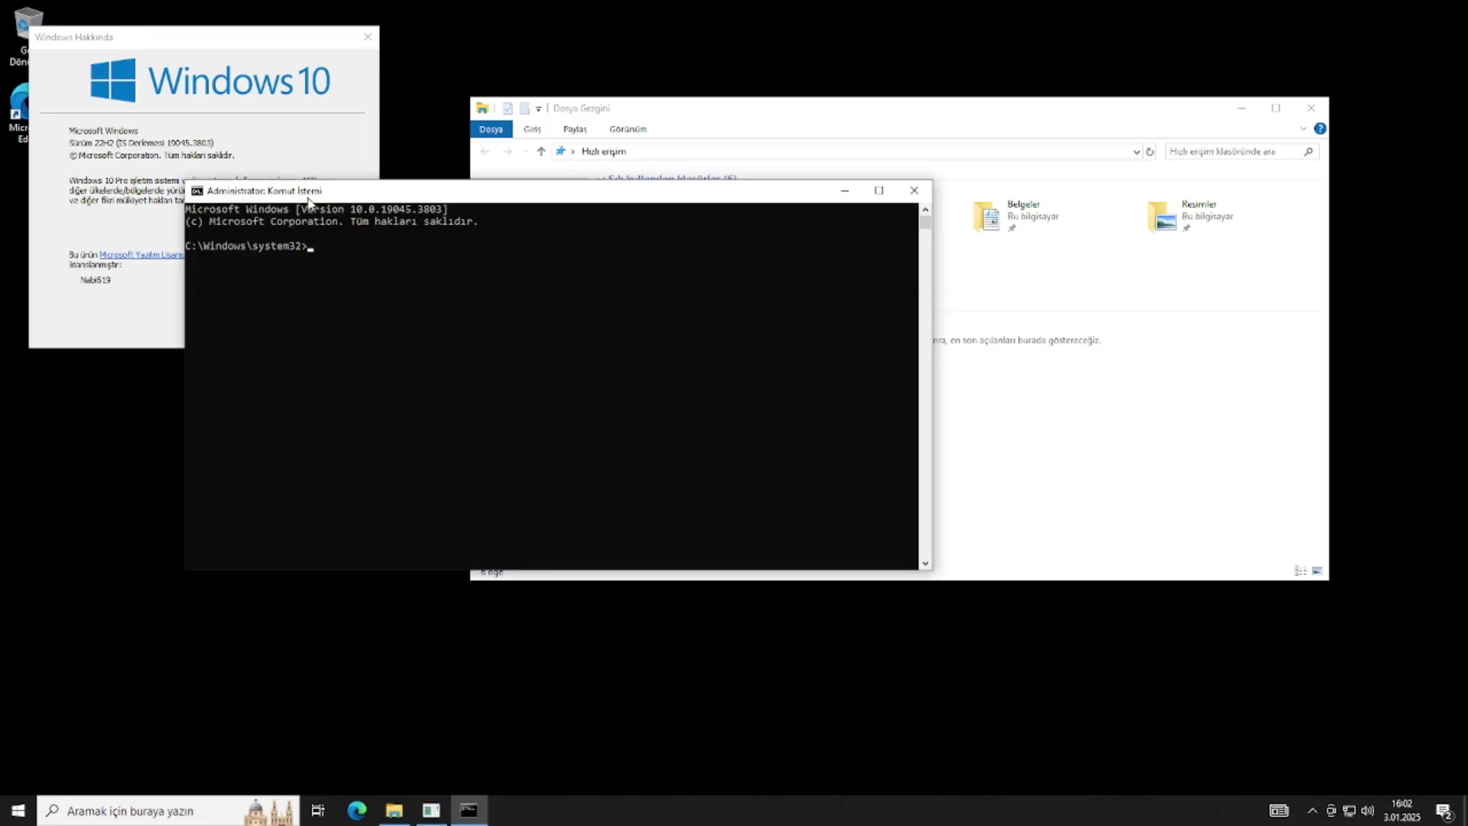
{"action": "left_click_drag", "start_coordinate": [308, 201], "coordinate": [641, 384]}
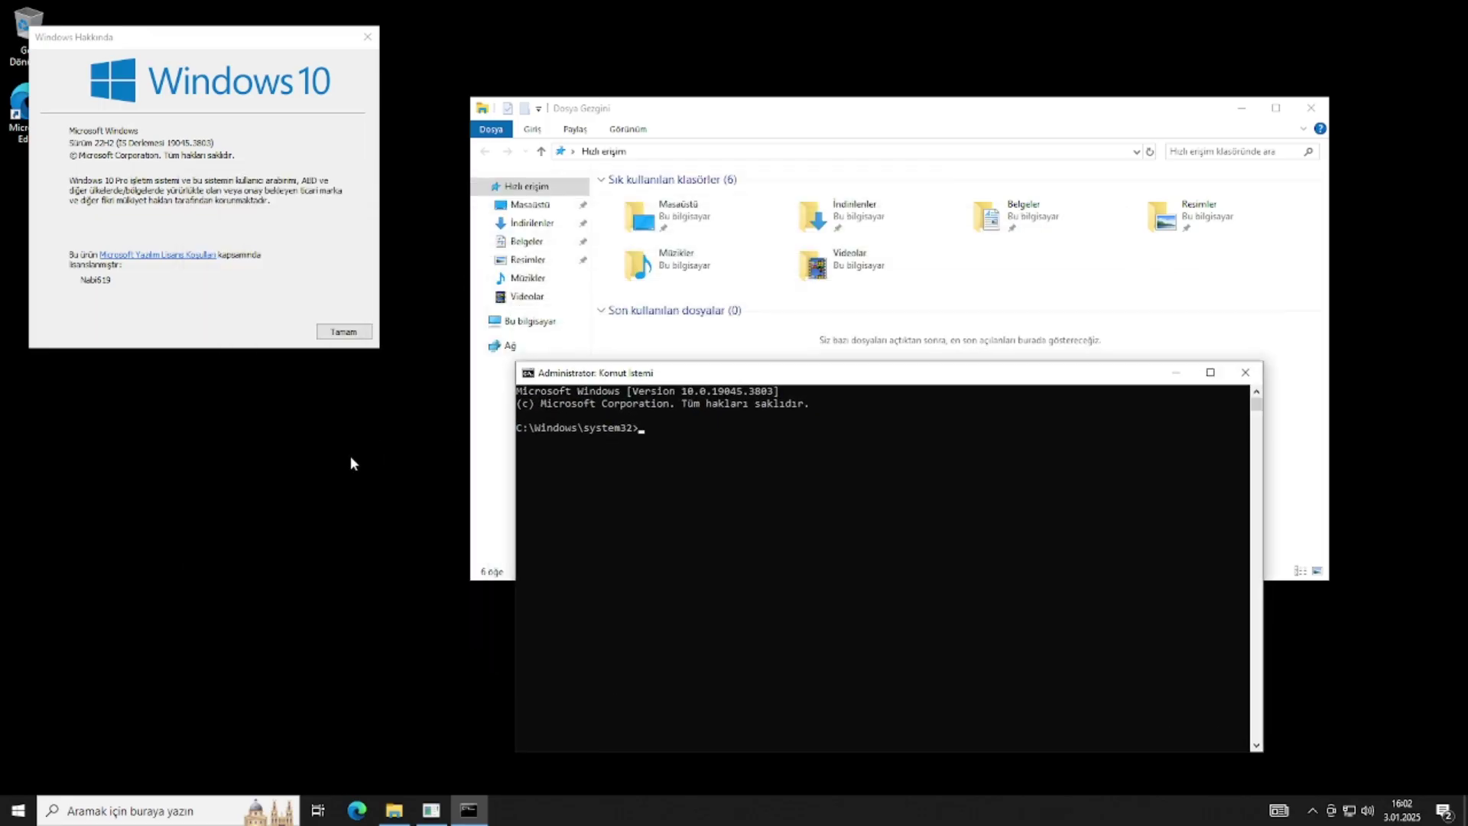